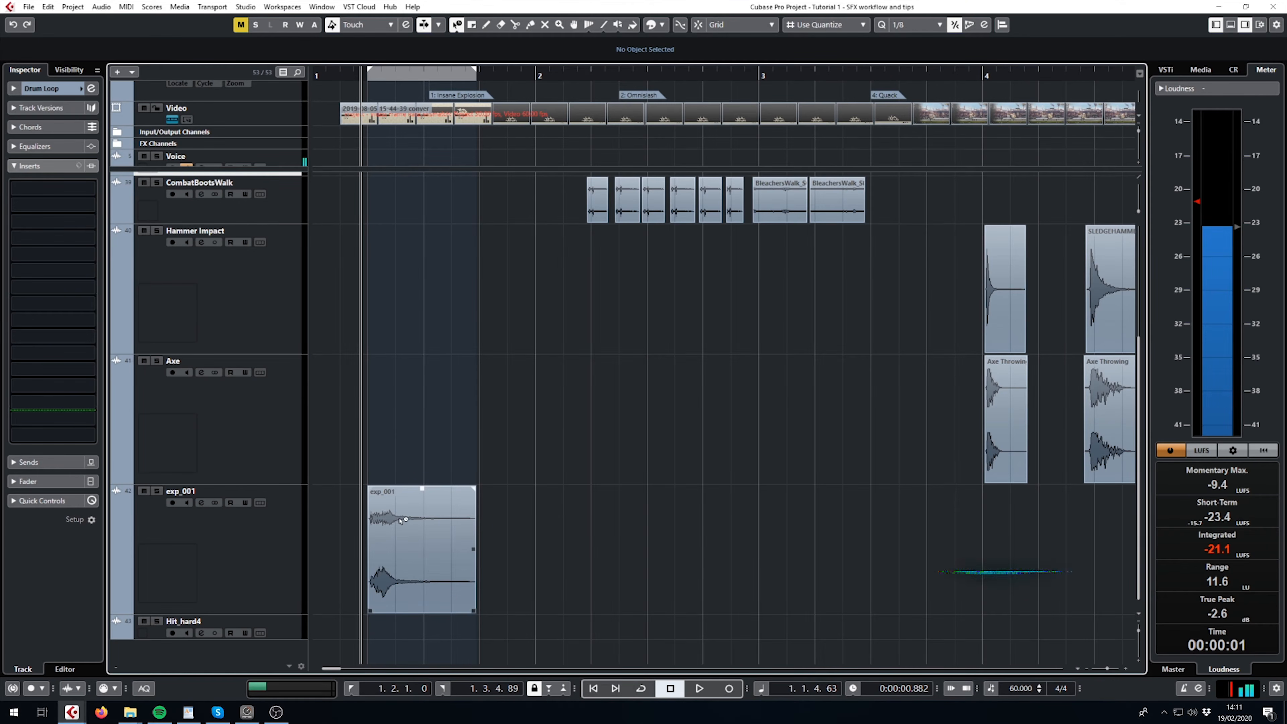
- Select the exp_001 explosion clip and play it back at its original pitch
click(415, 555)
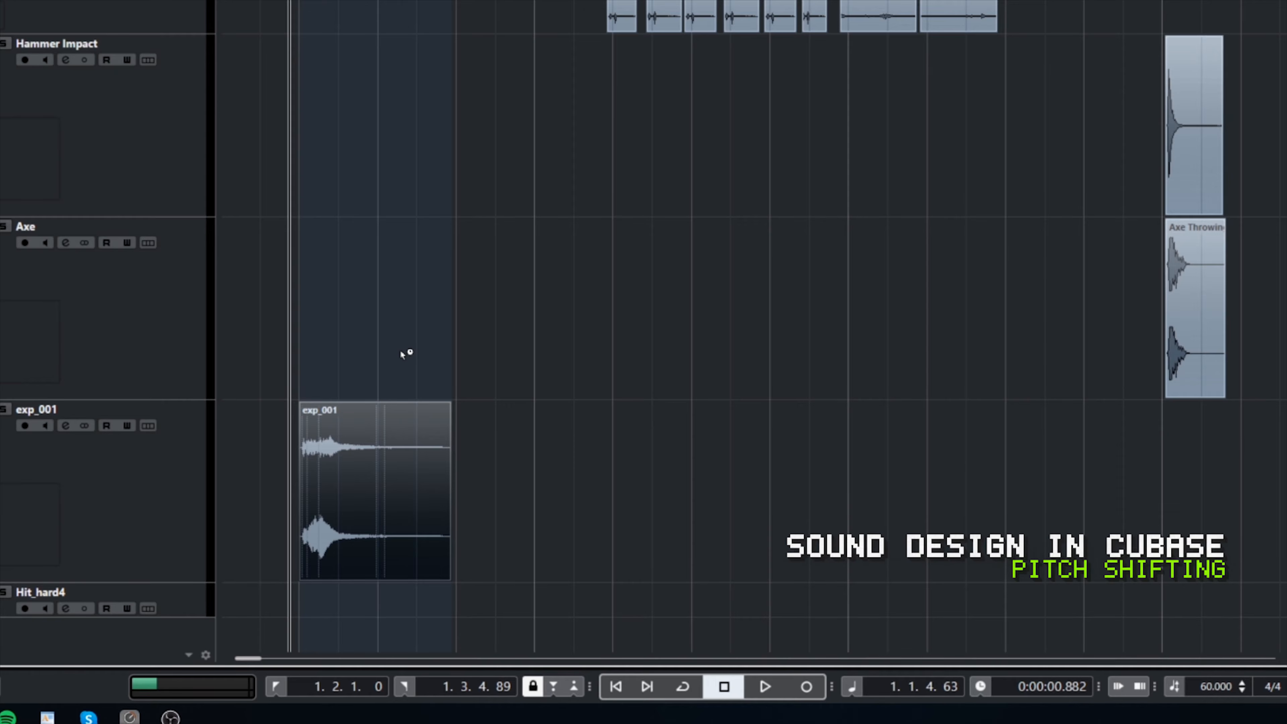
key(space)
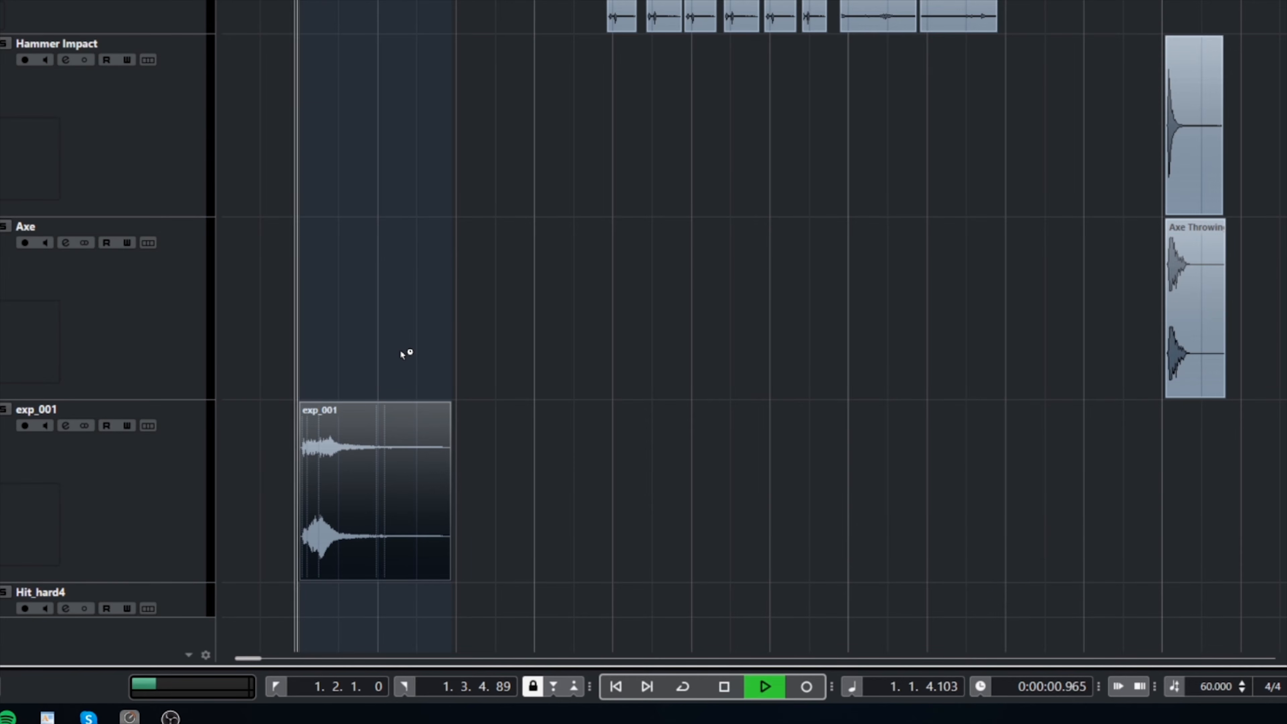
key(space)
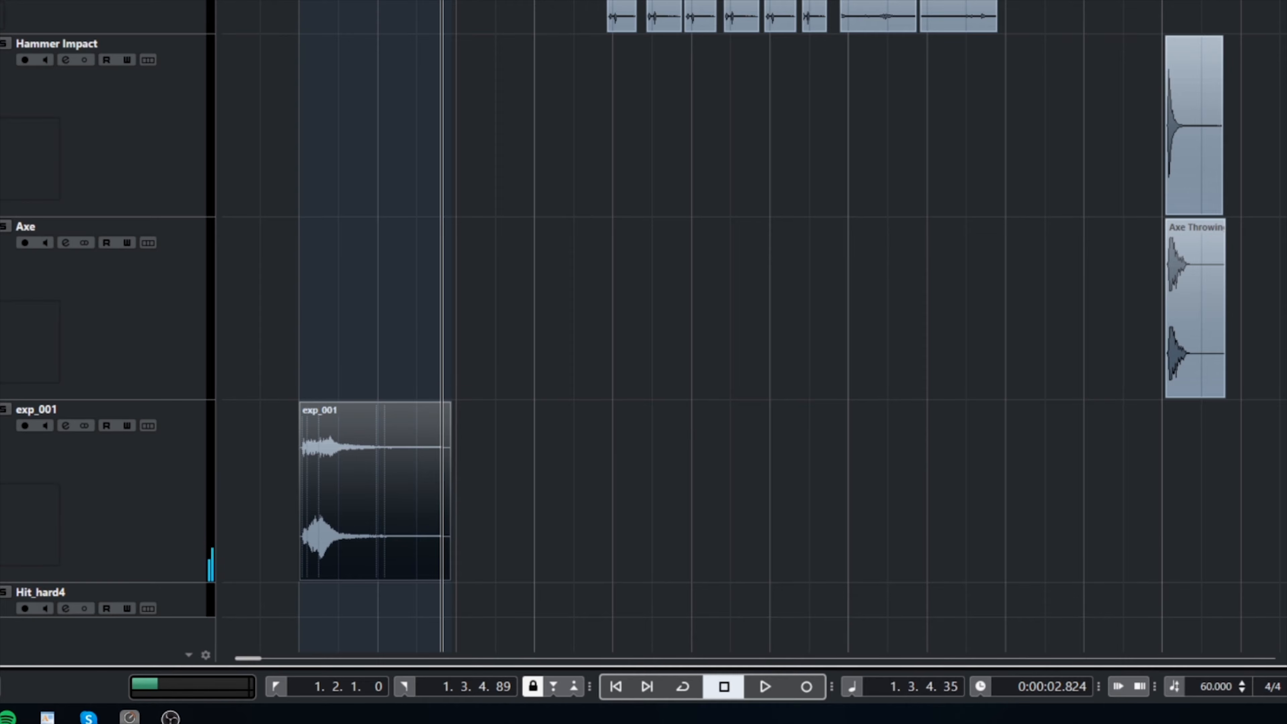
- Transpose the exp_001 clip to 3 semitones and play it back
drag(301, 0, 296, 0)
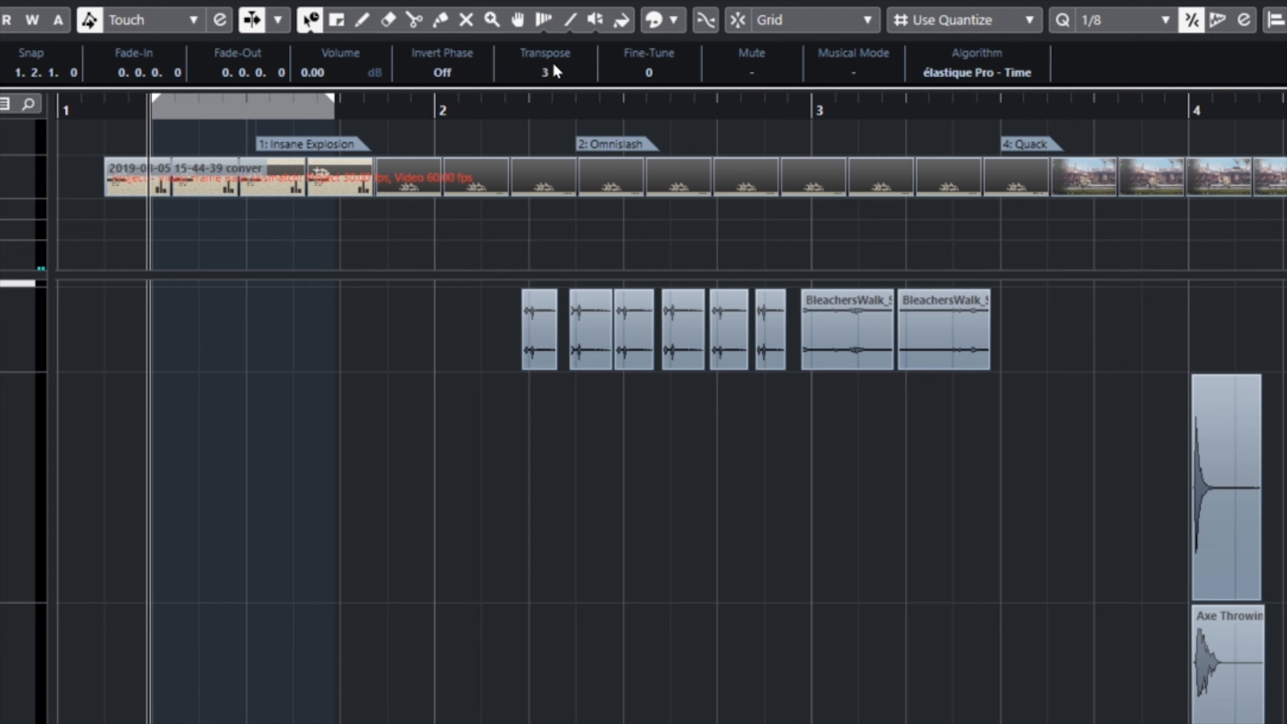
drag(553, 66, 555, 90)
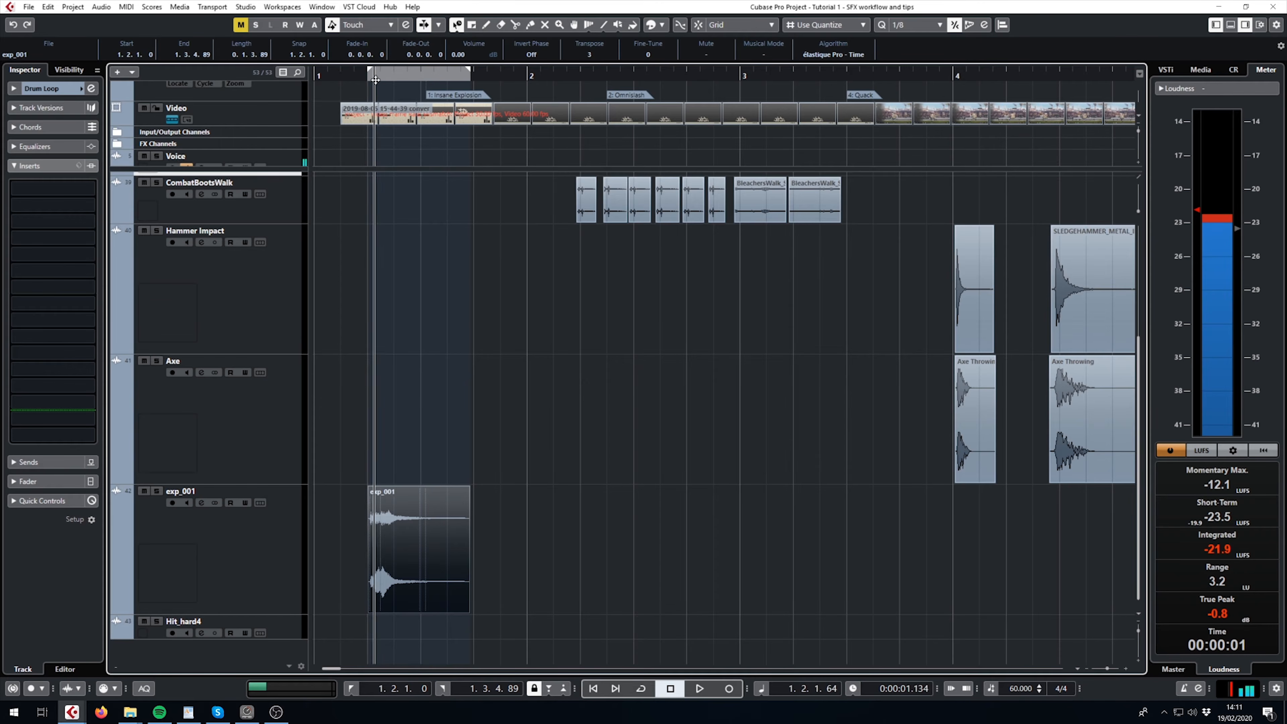
key(space)
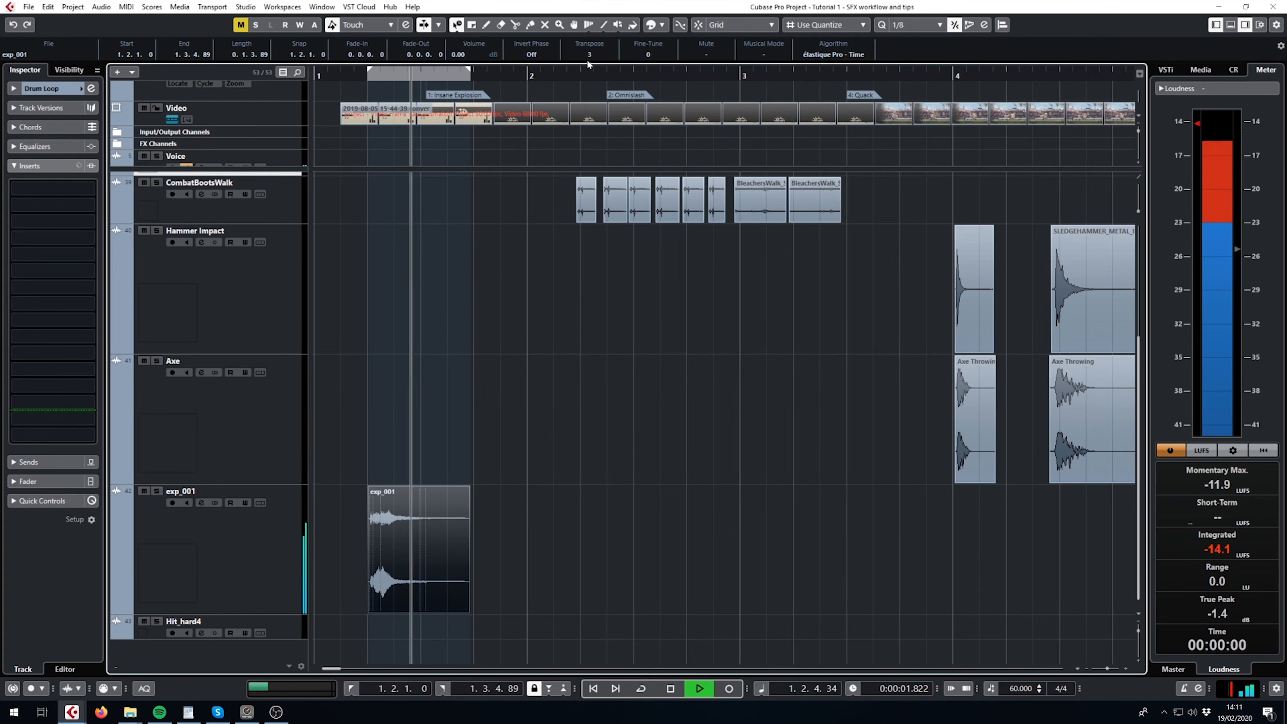
key(space)
- Raise the exp_001 clip's transpose value to 6 and play it from its start
scroll(591, 54, up, 3)
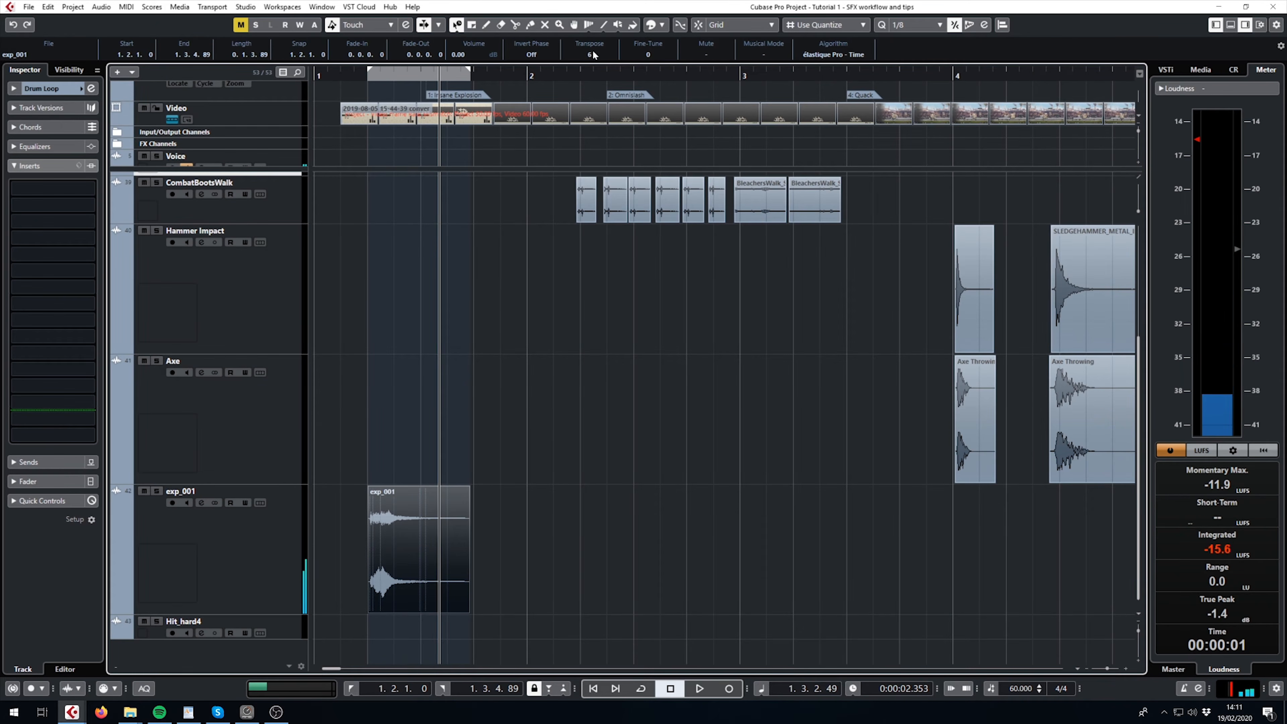
click(364, 76)
key(space)
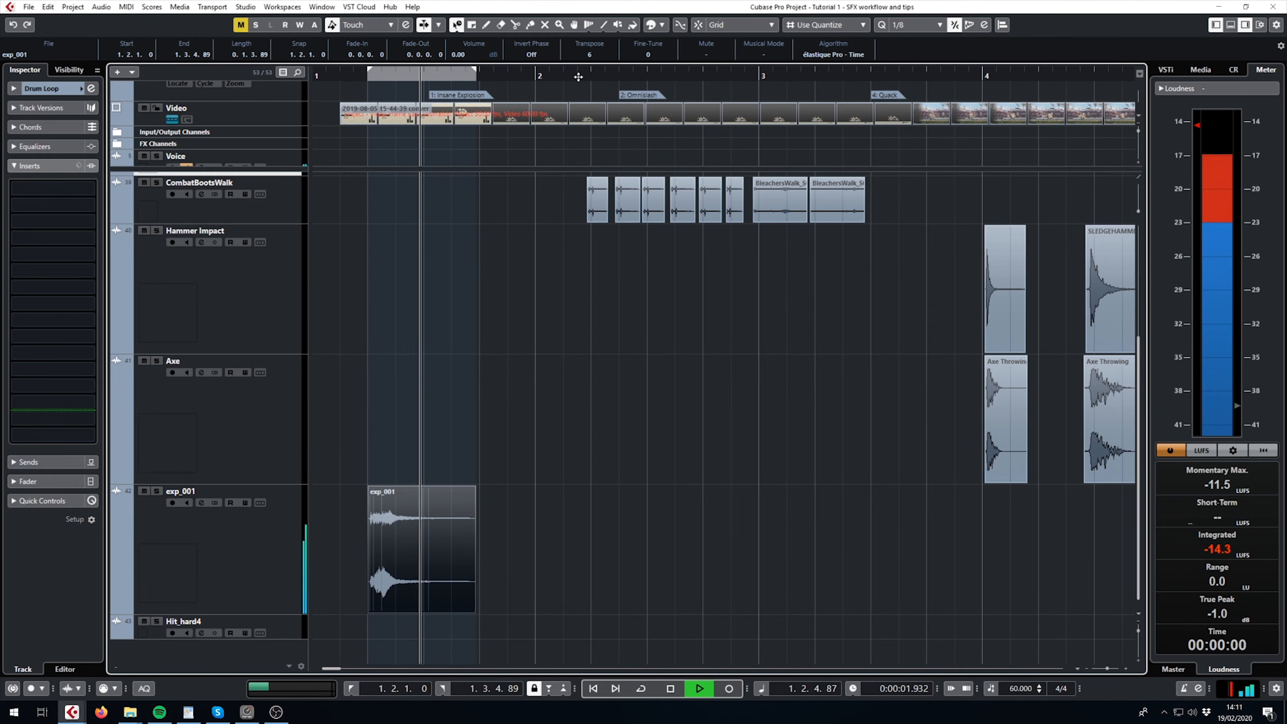
key(space)
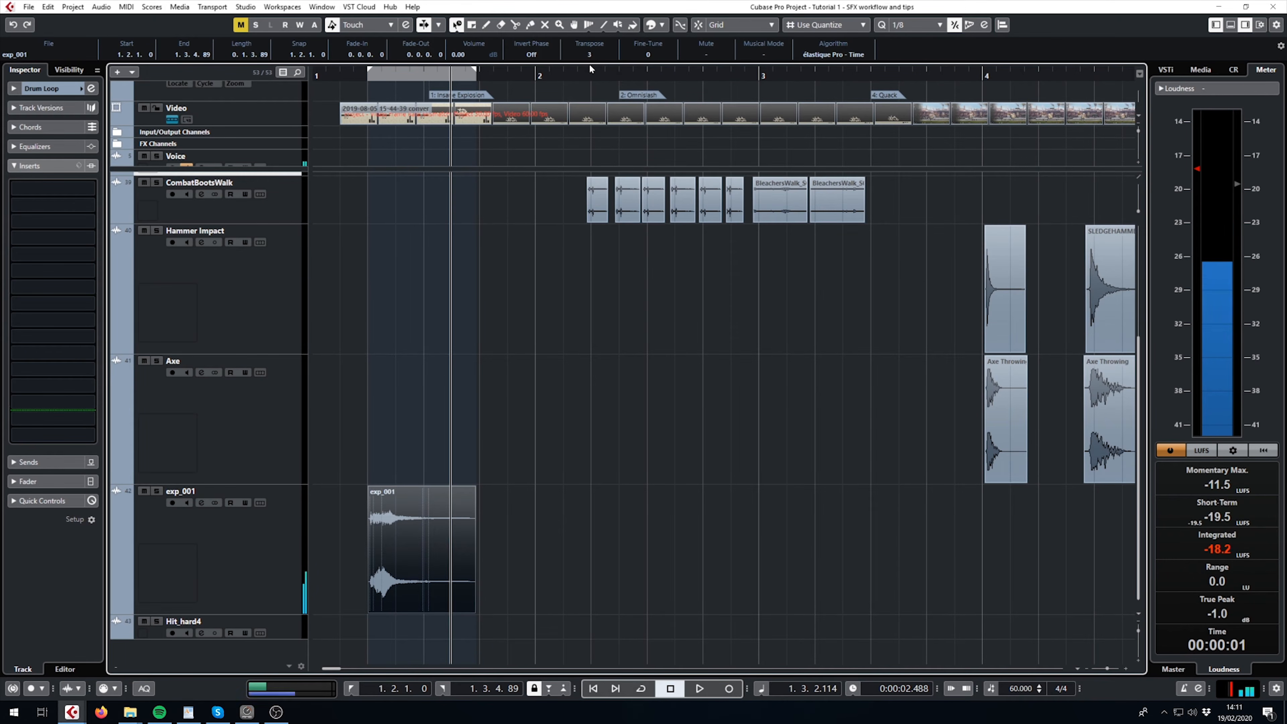
- Lower the exp_001 clip's transpose value to -22 and play it from its start
scroll(590, 66, down, 3)
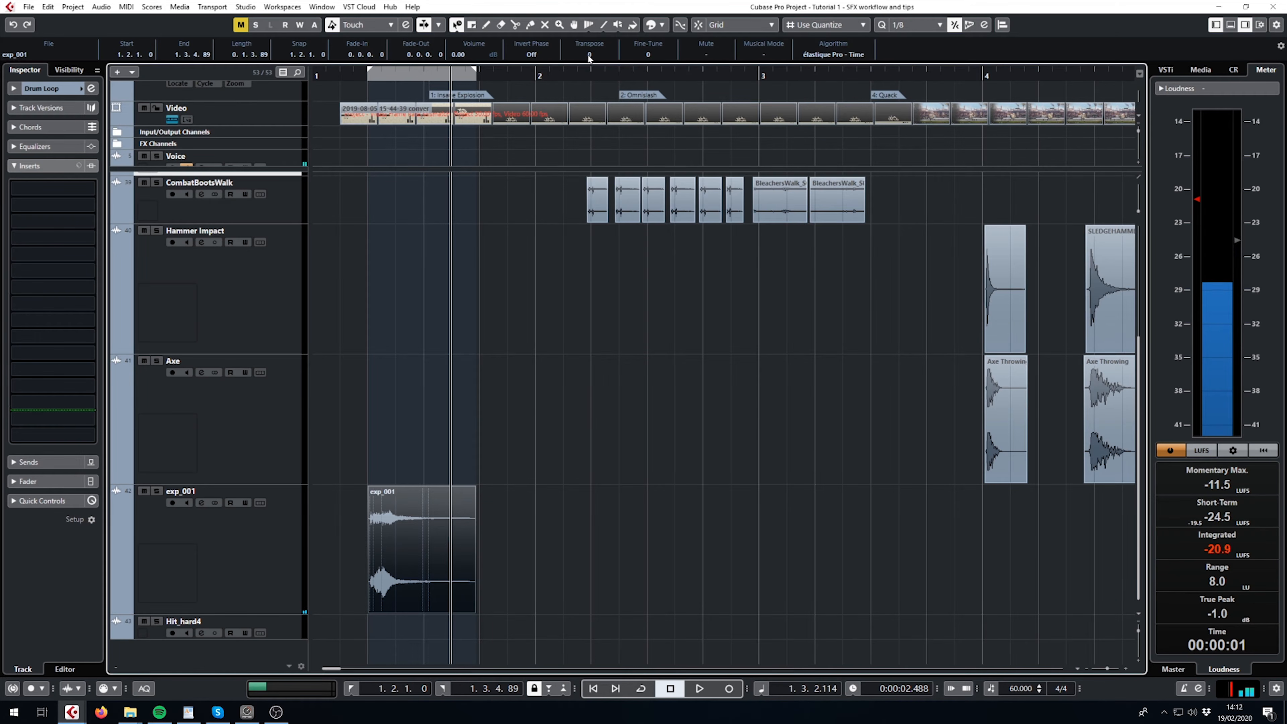
drag(590, 57, 595, 84)
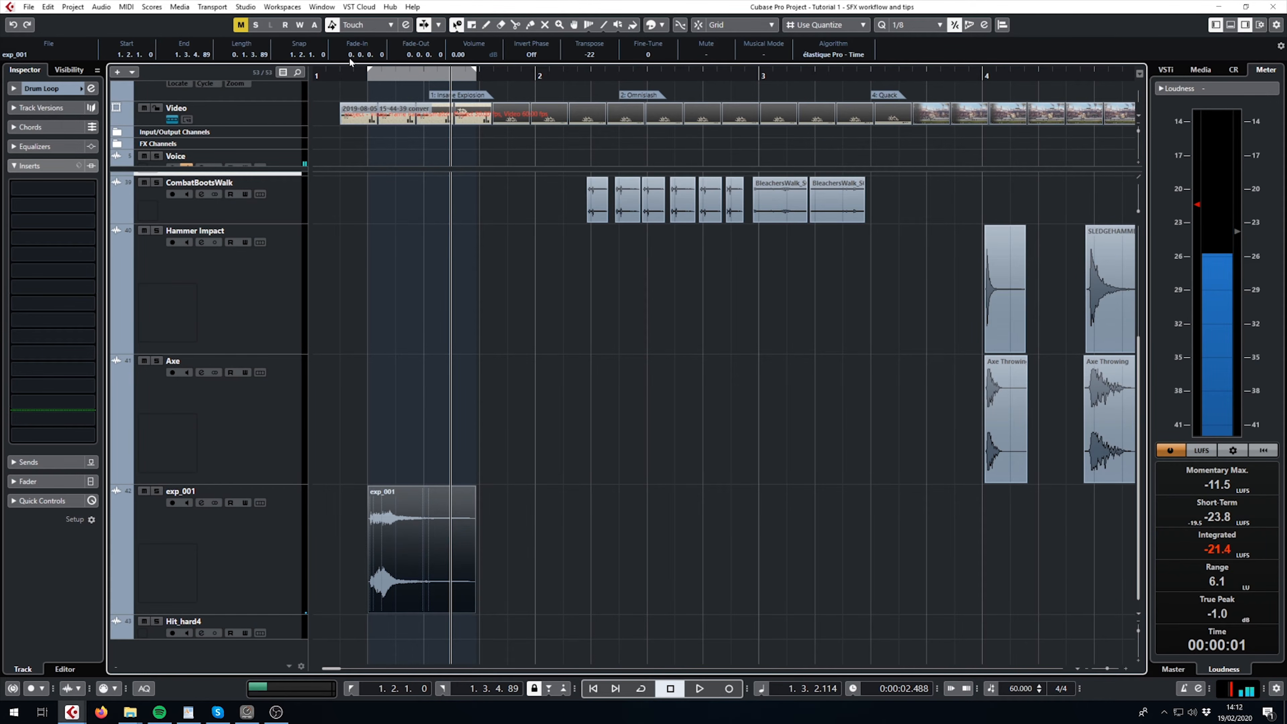
click(361, 76)
key(space)
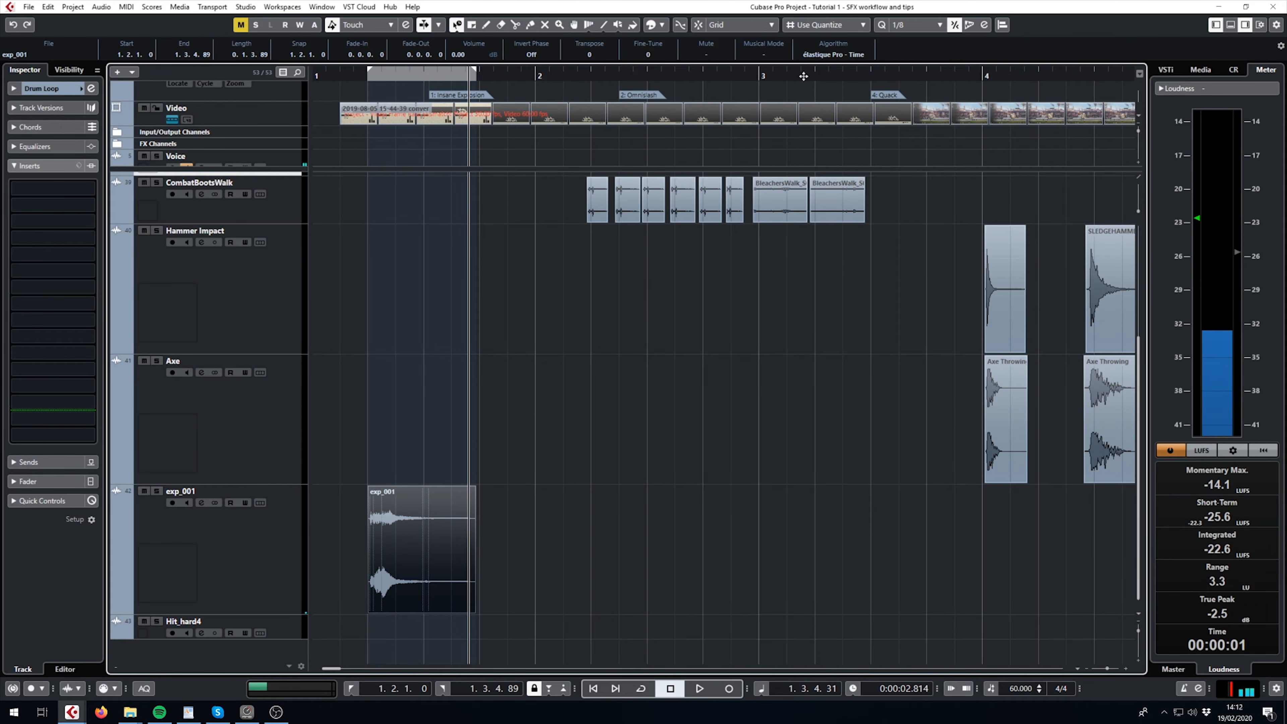
- Switch the Object Selection tool to Normal Sizing and back to Sizing Applies Time Stretch
mouse_move(416, 530)
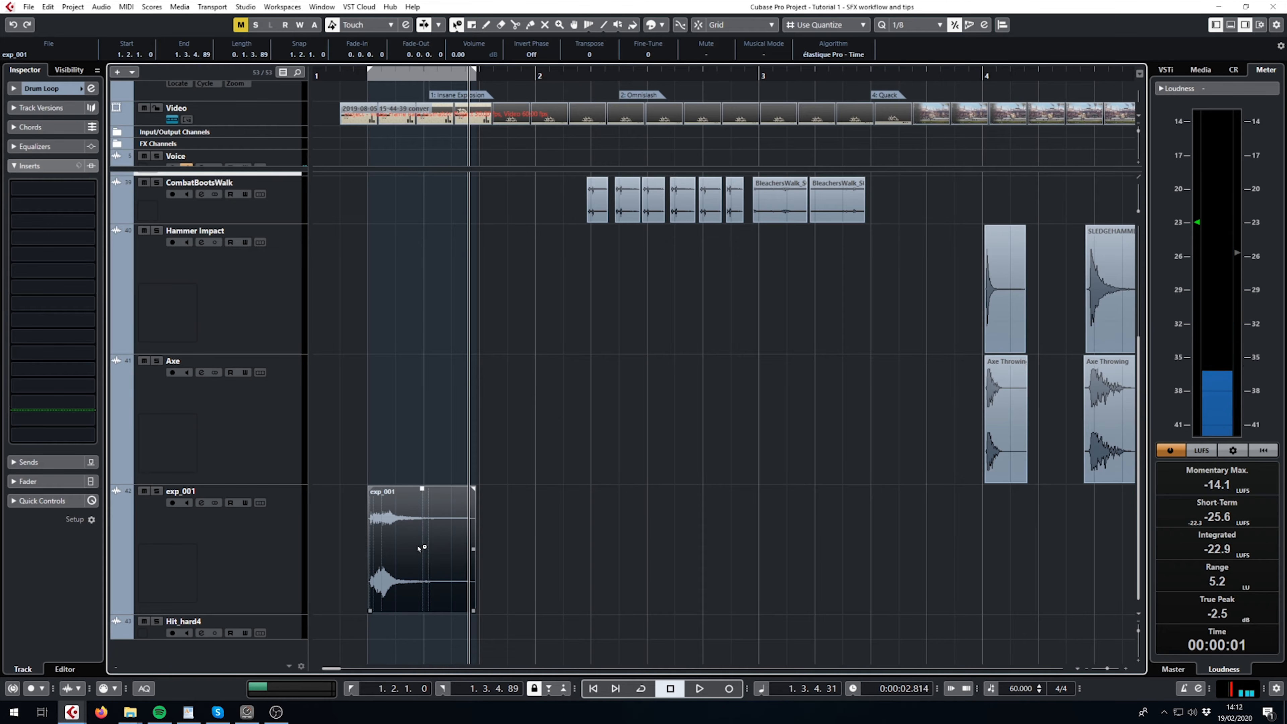
key(1)
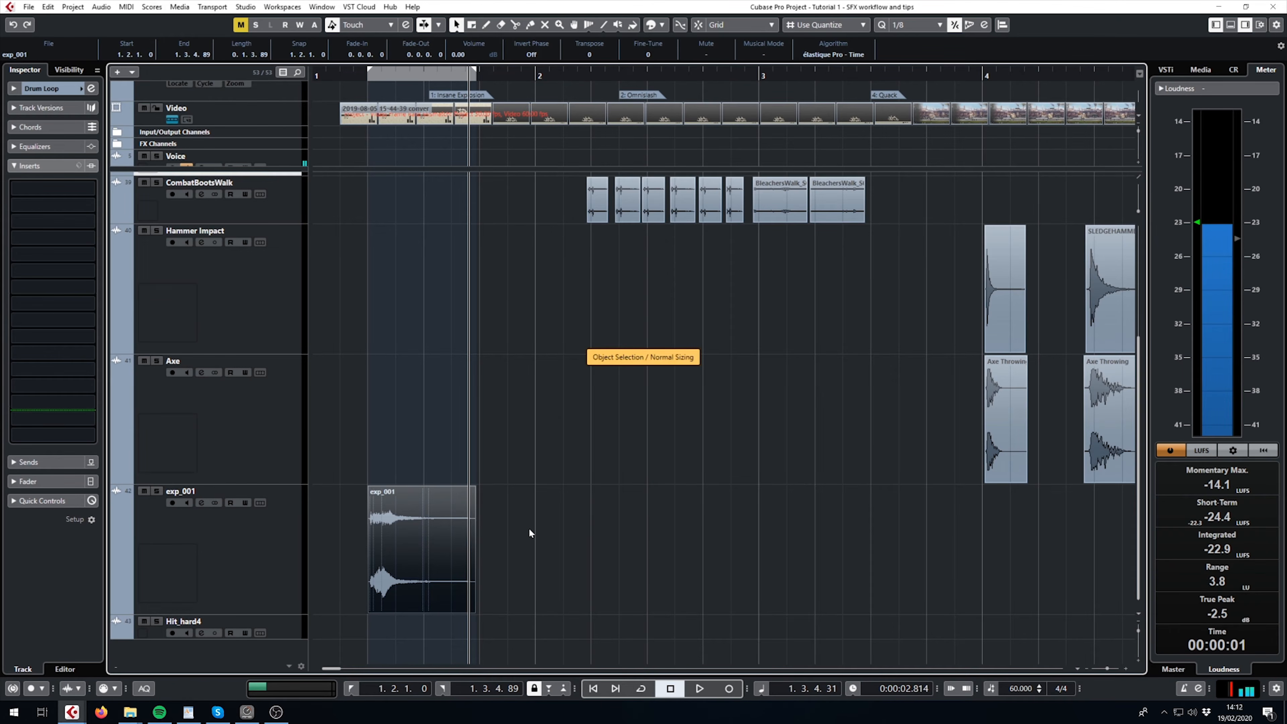
click(457, 25)
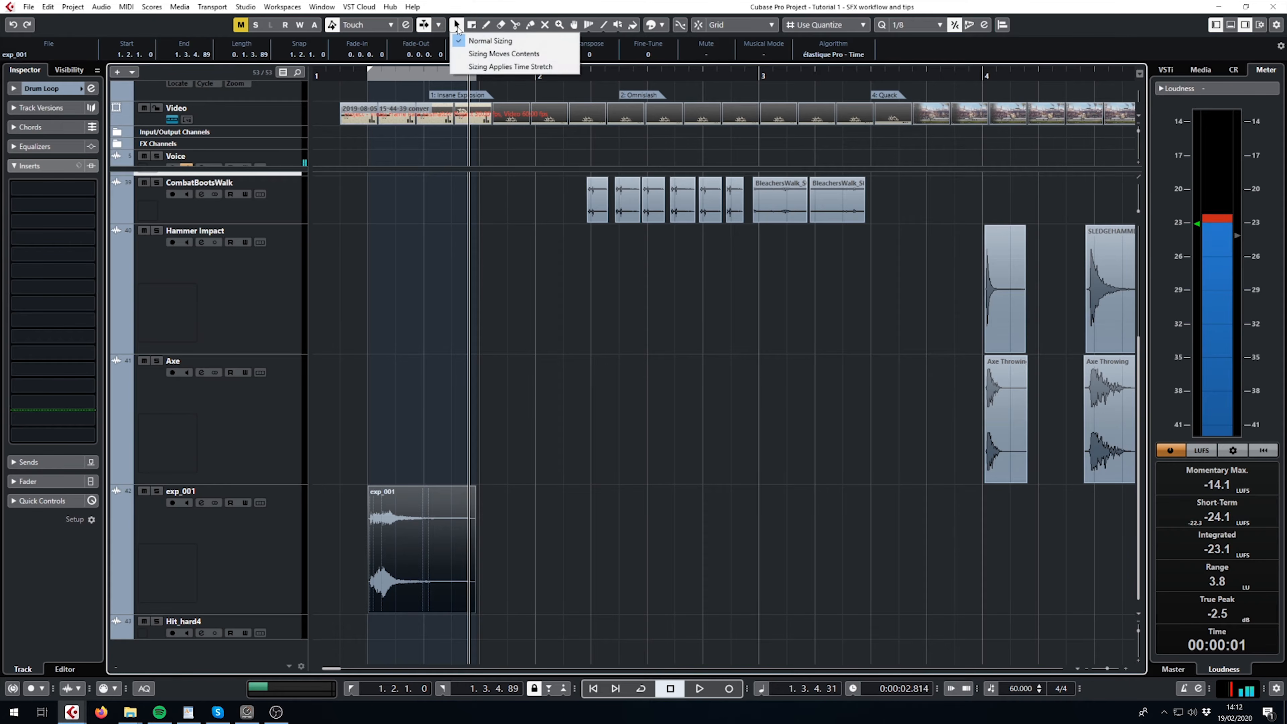
click(503, 67)
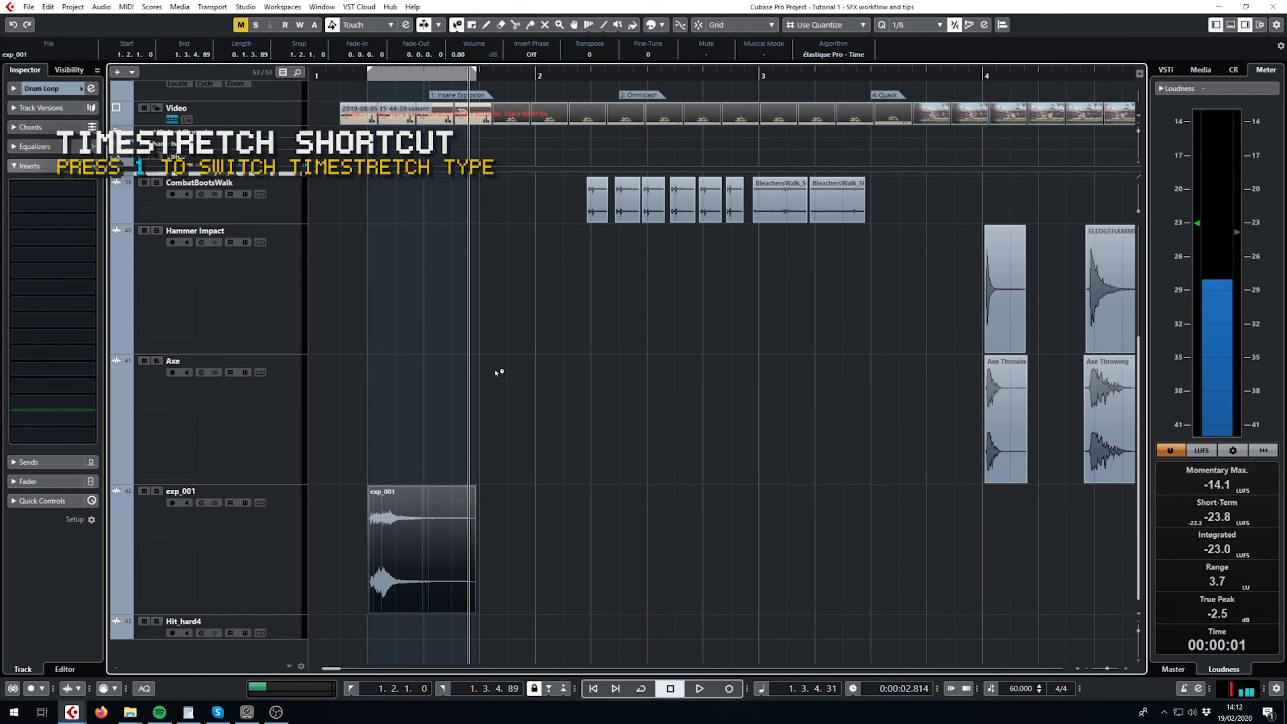
- Cycle through the Object Selection tool's sizing modes, ending on Sizing Applies Time Stretch
key(1)
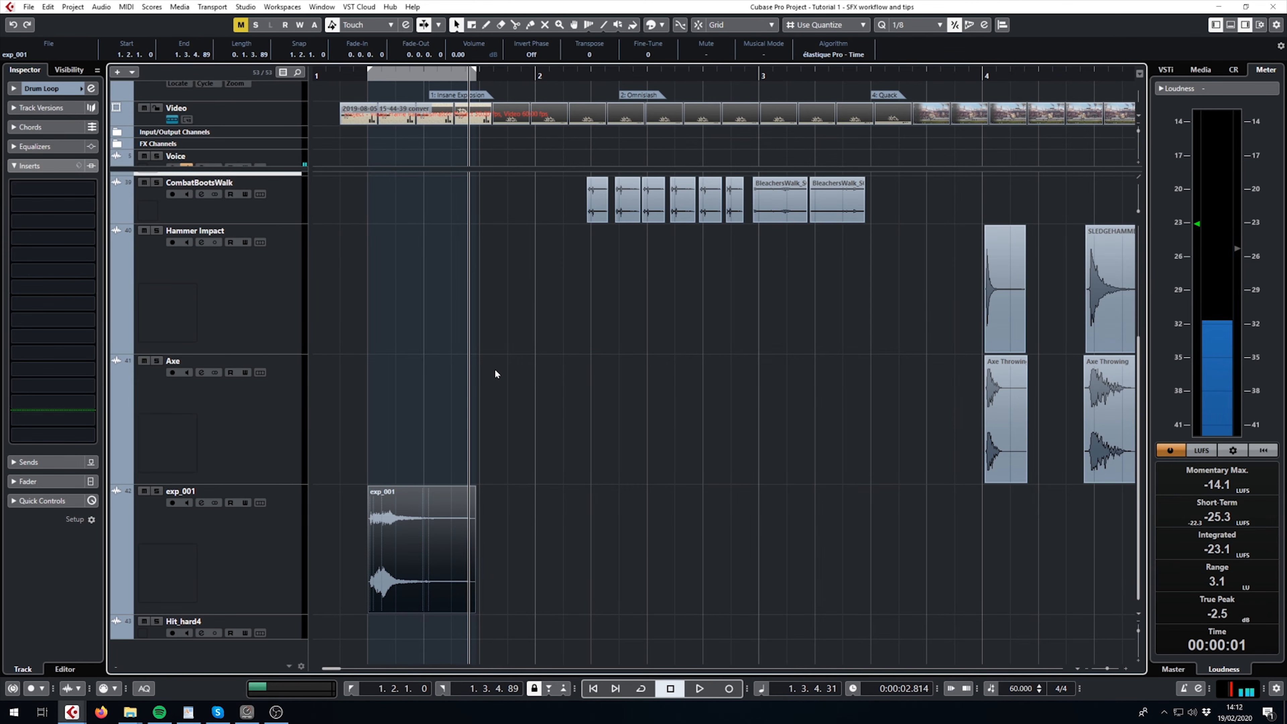
key(1)
key(1)
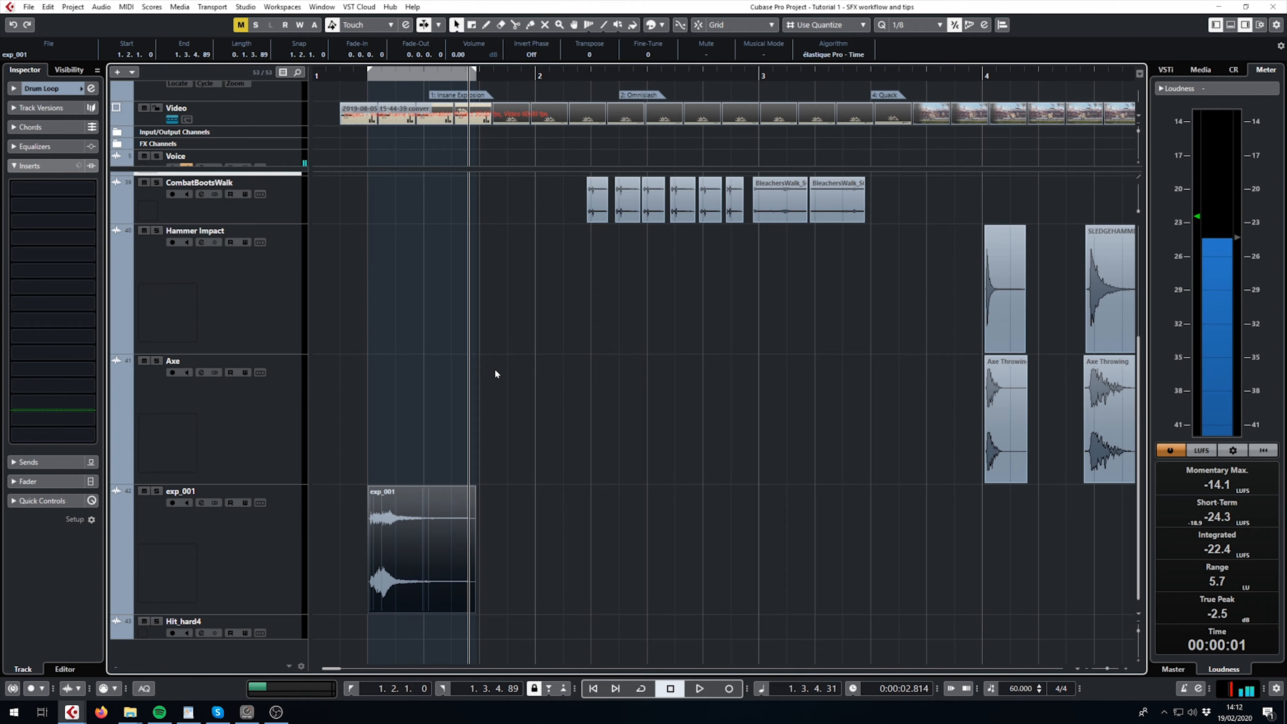
key(1)
- Time-stretch the end of the exp_001 clip to a length of about 1.0.0.12 and play it from its start
drag(475, 614, 591, 602)
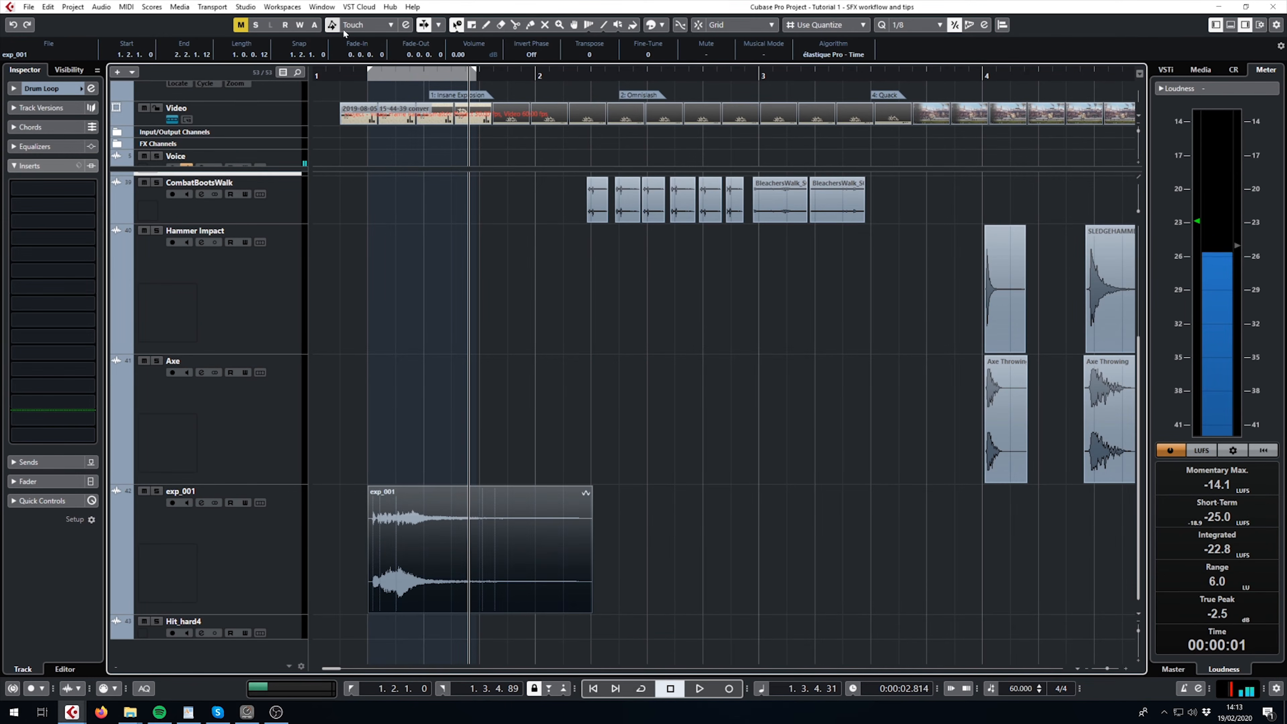
click(365, 81)
key(space)
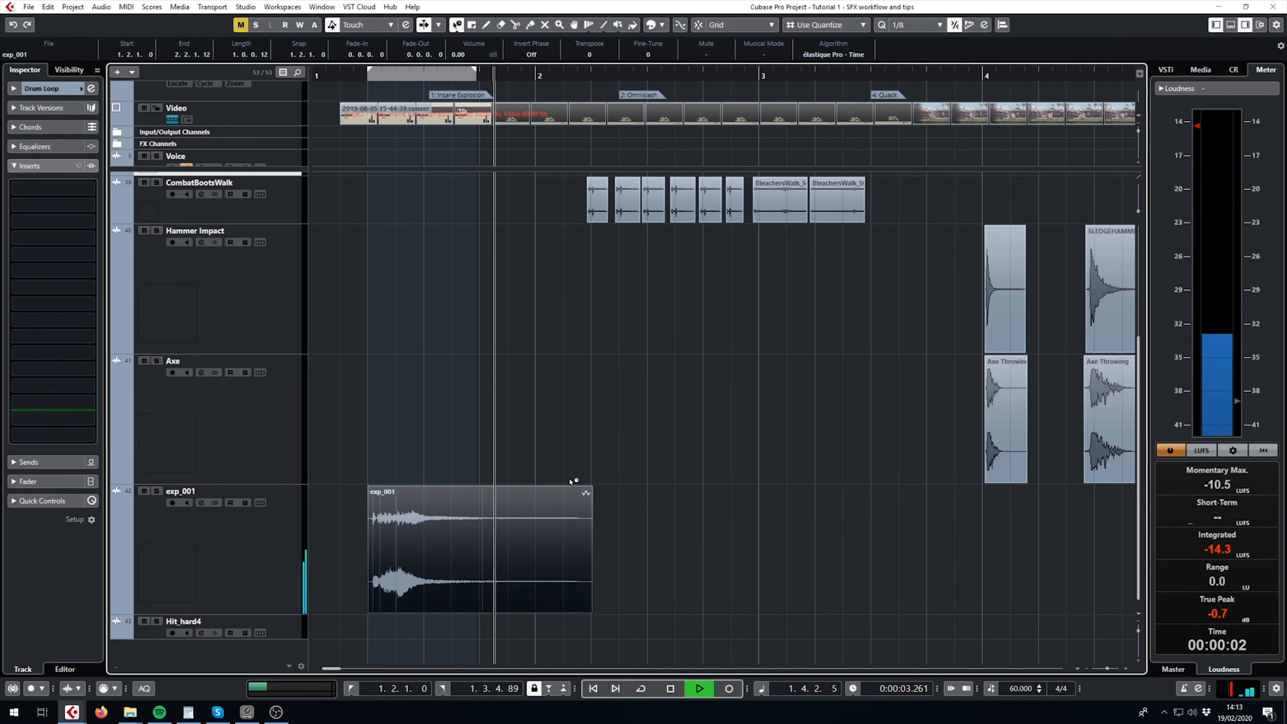
key(space)
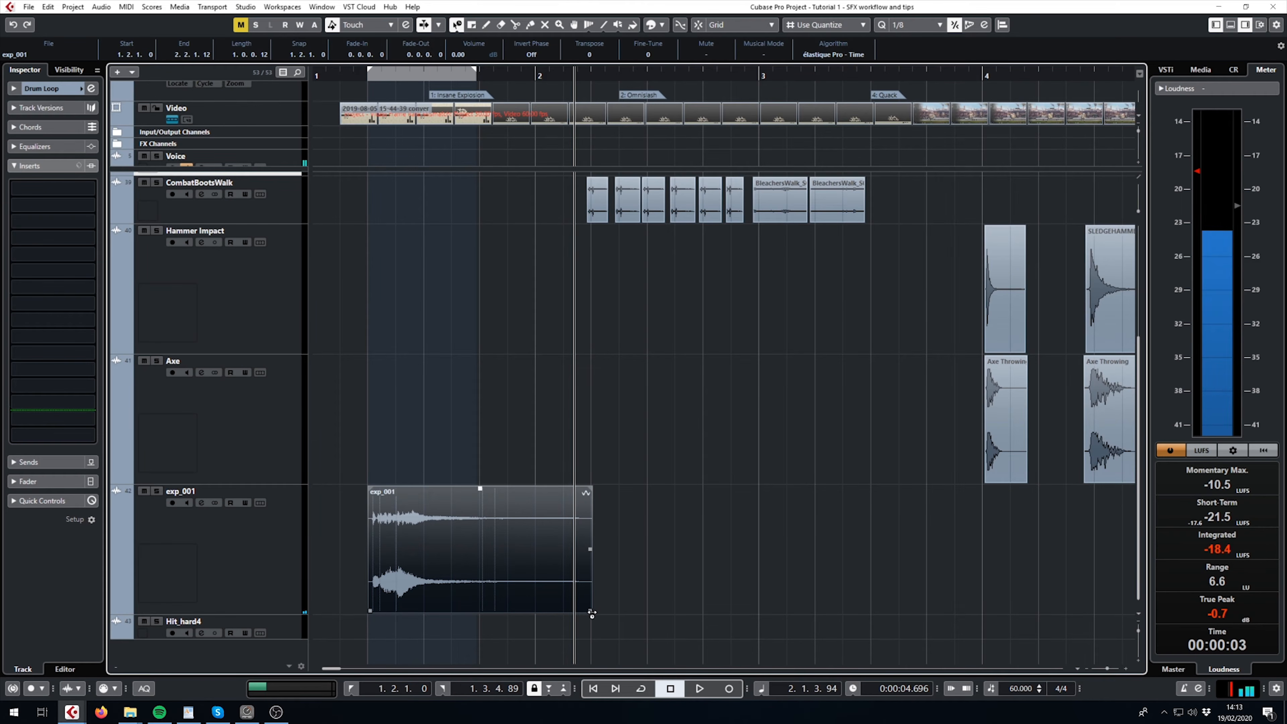
- Time-stretch the exp_001 clip to a length of about 0.2.3.114 and play it from its start
drag(590, 611, 534, 603)
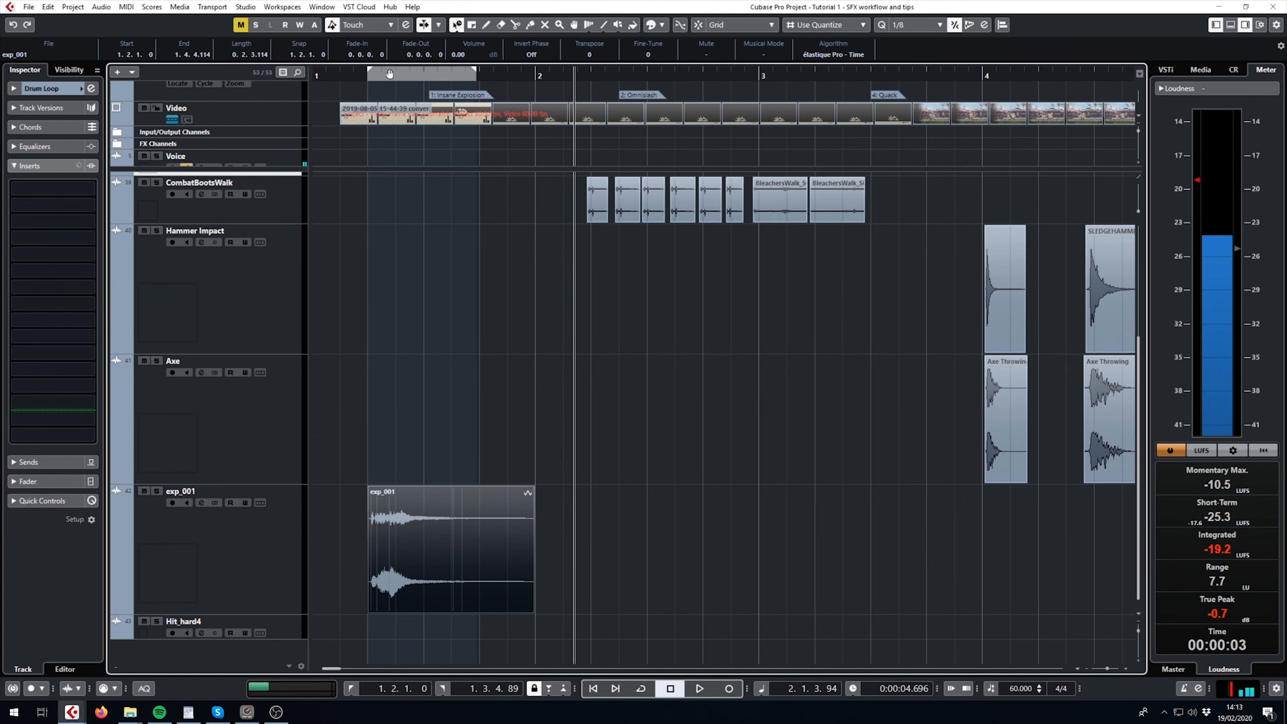
drag(389, 78, 362, 87)
key(space)
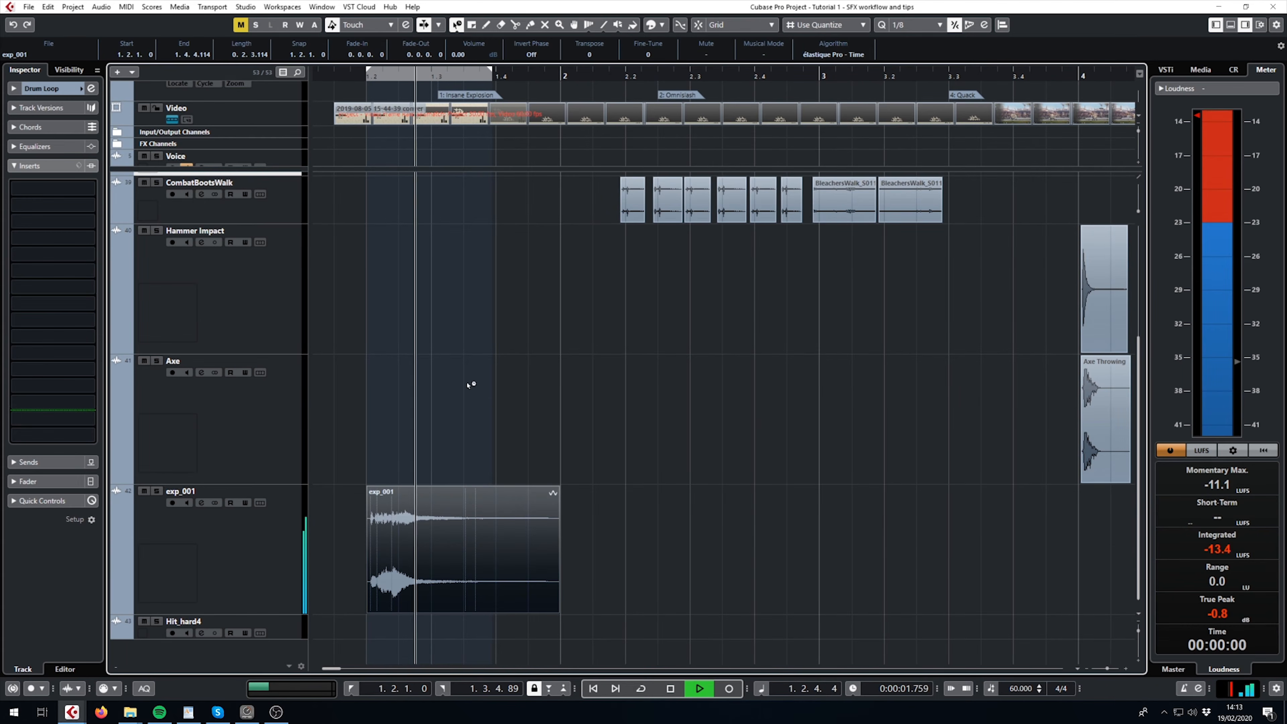
key(space)
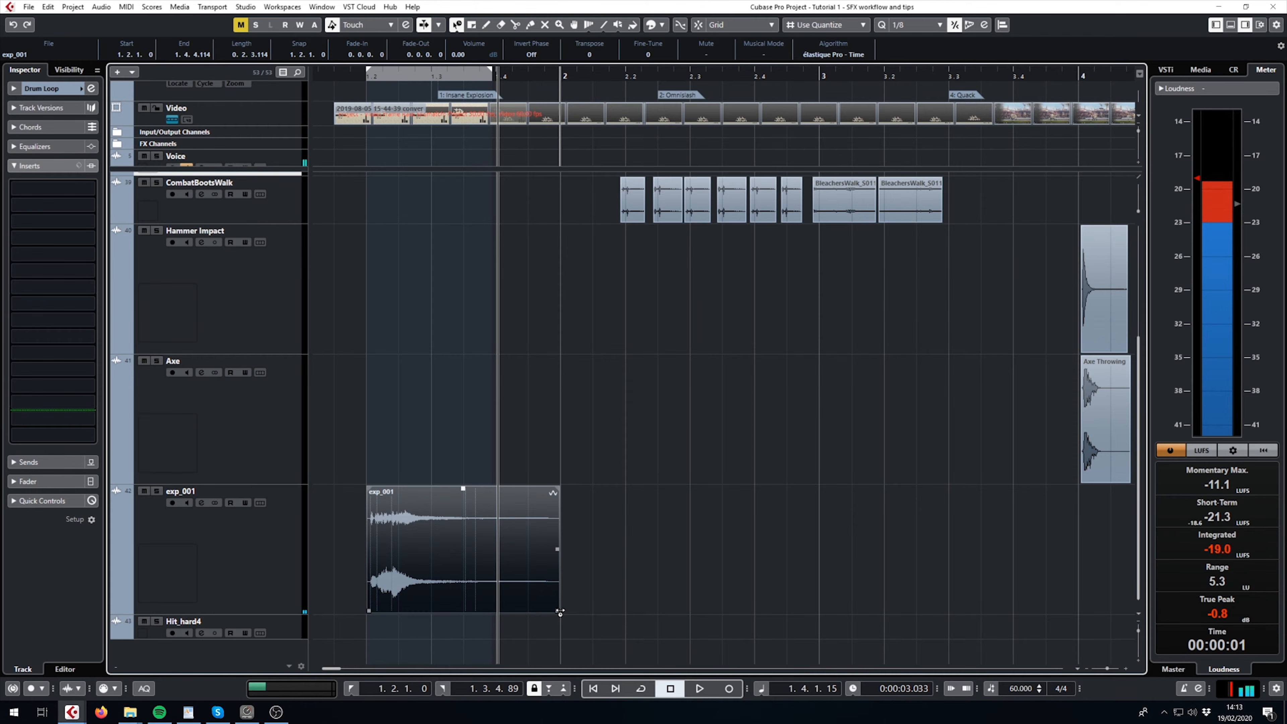
- Compress the exp_001 clip to a length of about 0.0.3.108 and play it back
drag(559, 612, 429, 595)
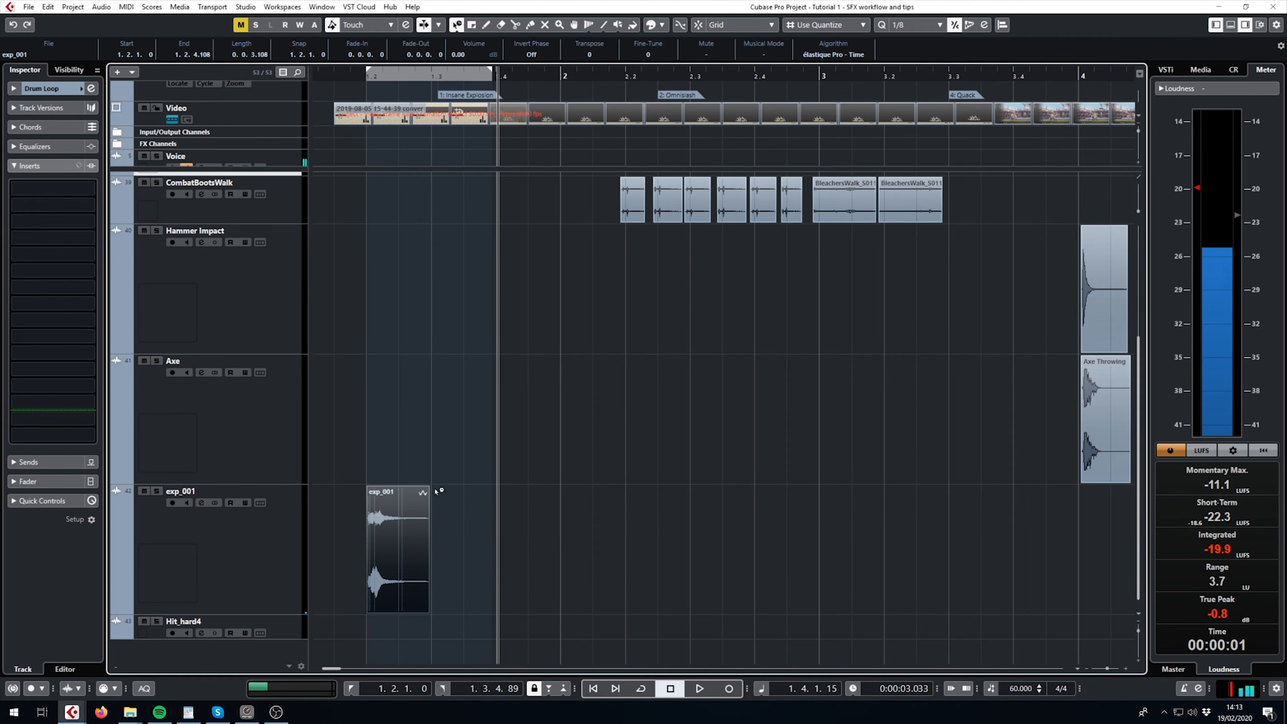
click(345, 76)
key(space)
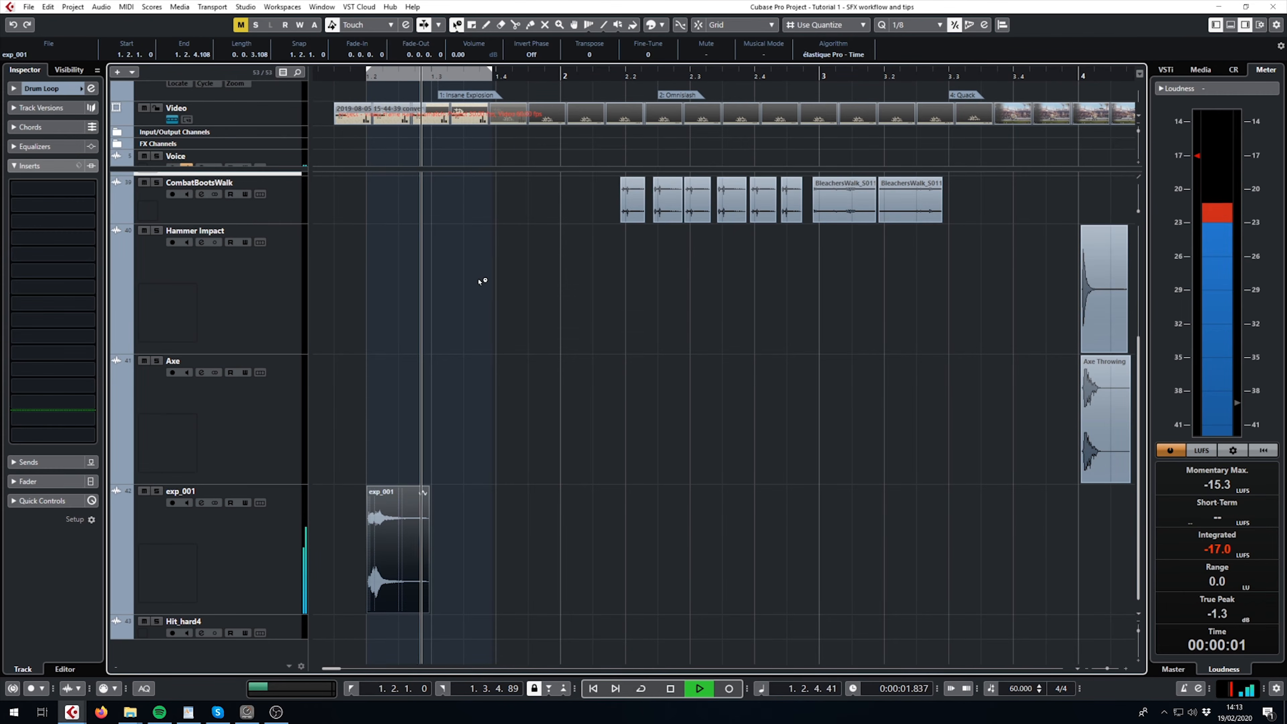
key(space)
- Undo the time-stretch edits on exp_001 and set the clip's algorithm to élastique Pro - Tape
key(ctrl+z)
key(ctrl+z)
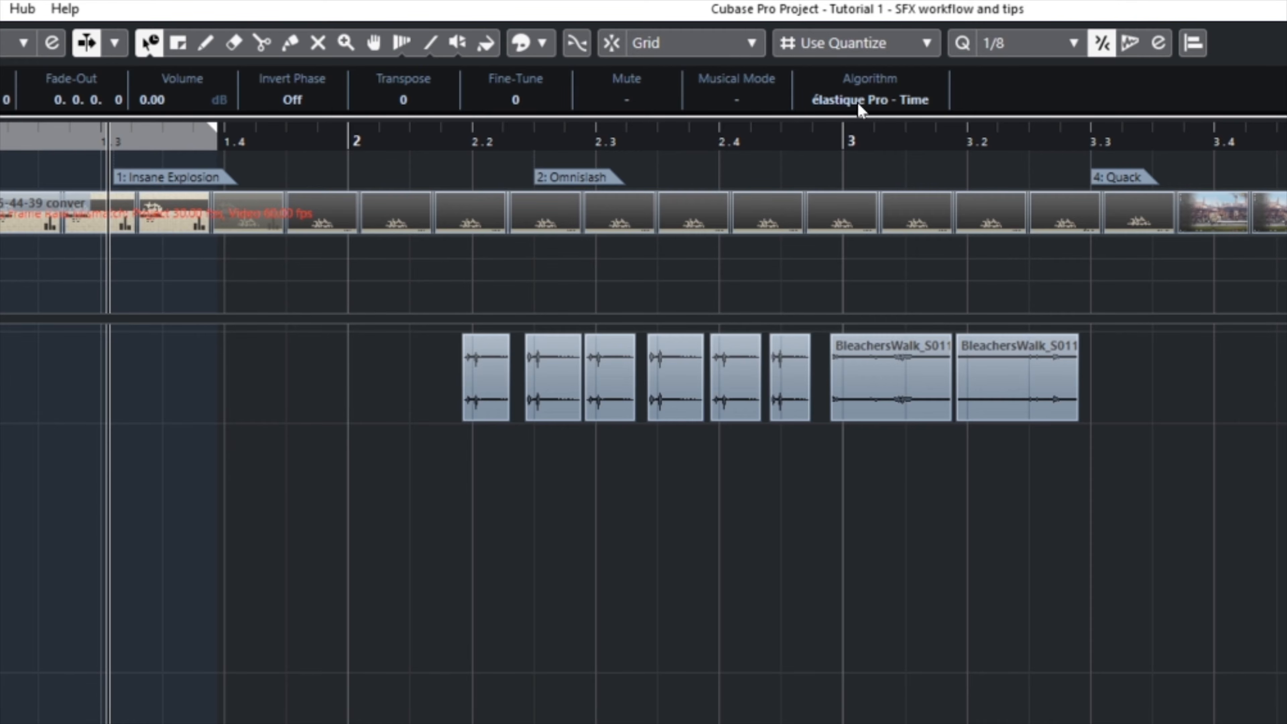
click(859, 103)
mouse_move(860, 132)
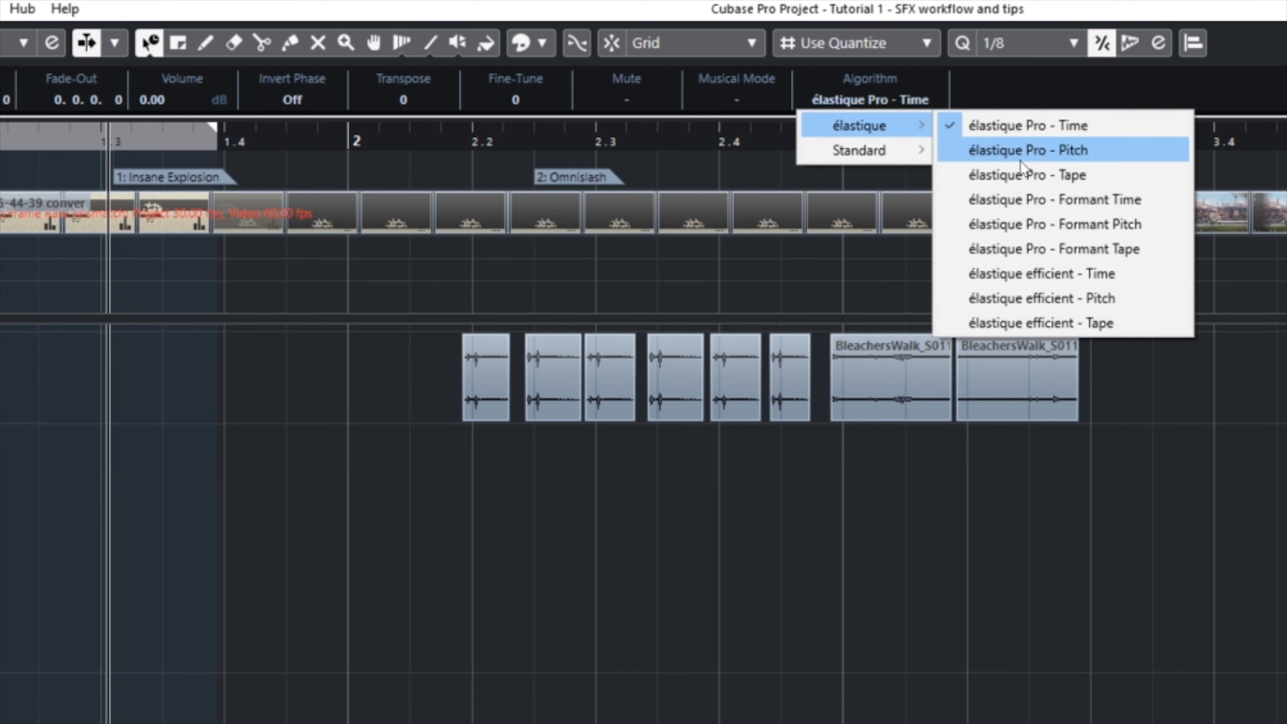
click(1061, 176)
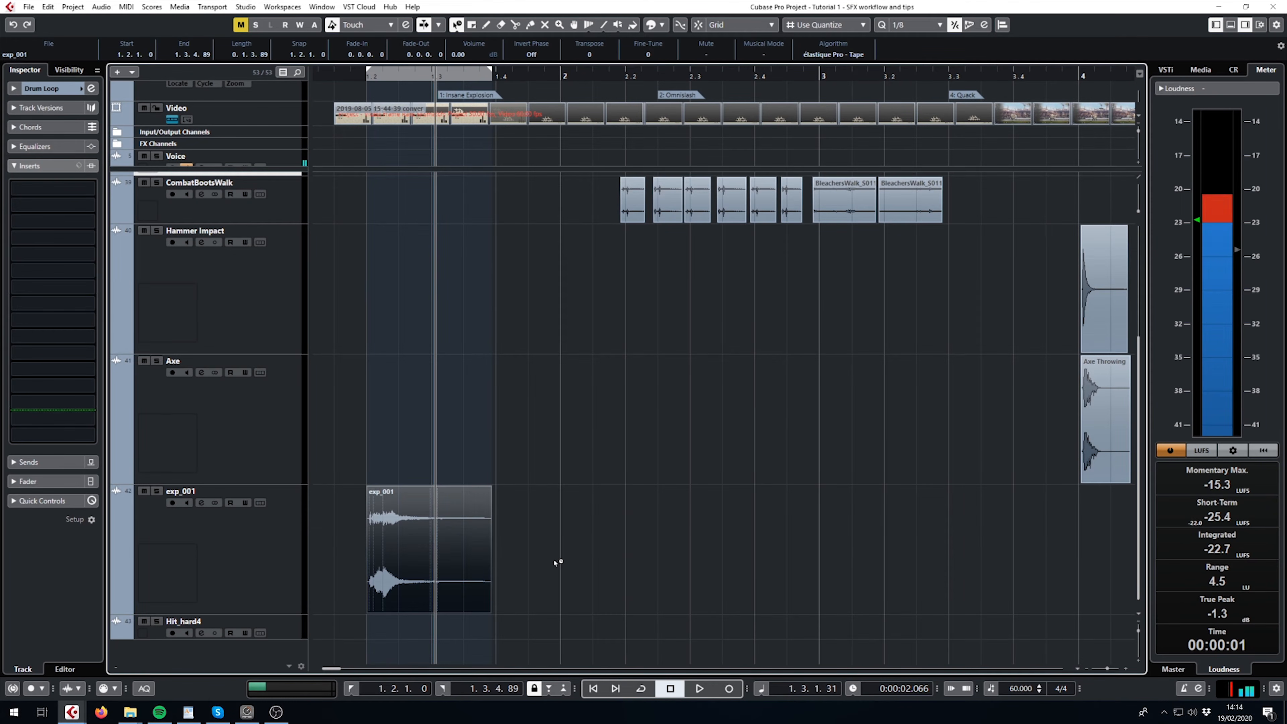
- Play the unstretched exp_001 clip from its start with the tape algorithm applied
mouse_move(486, 525)
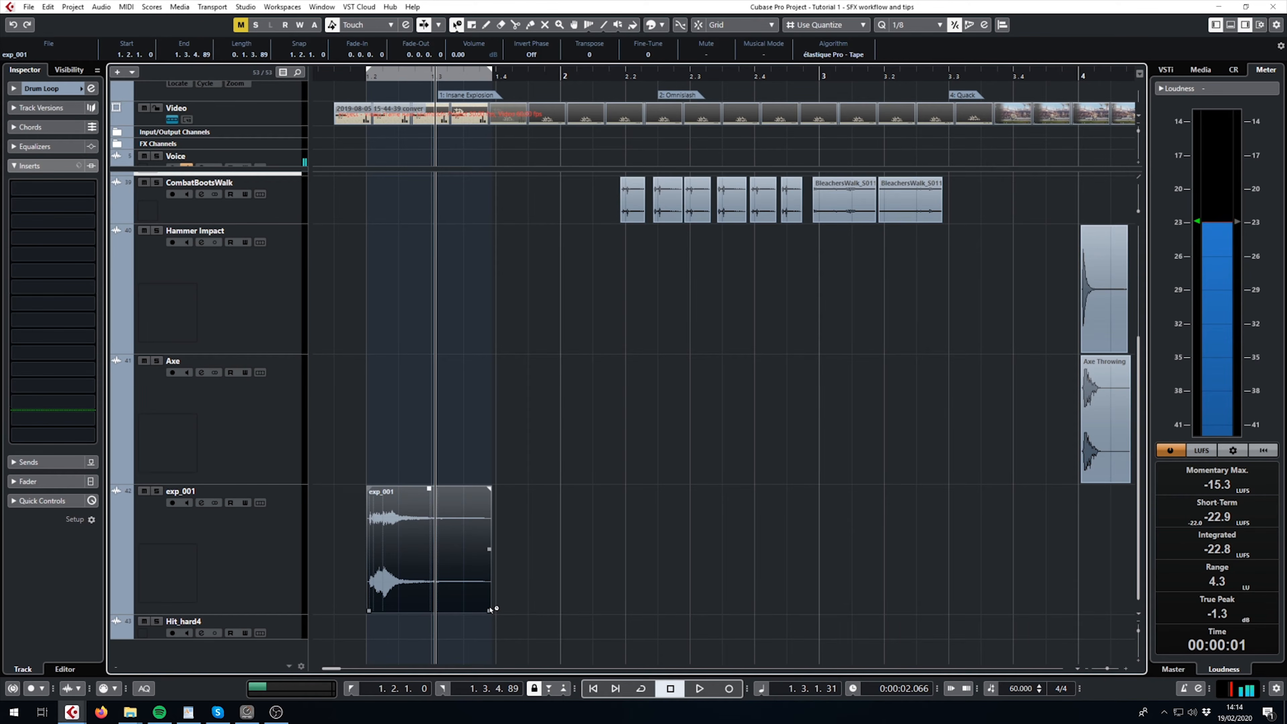
drag(490, 613, 561, 603)
click(370, 84)
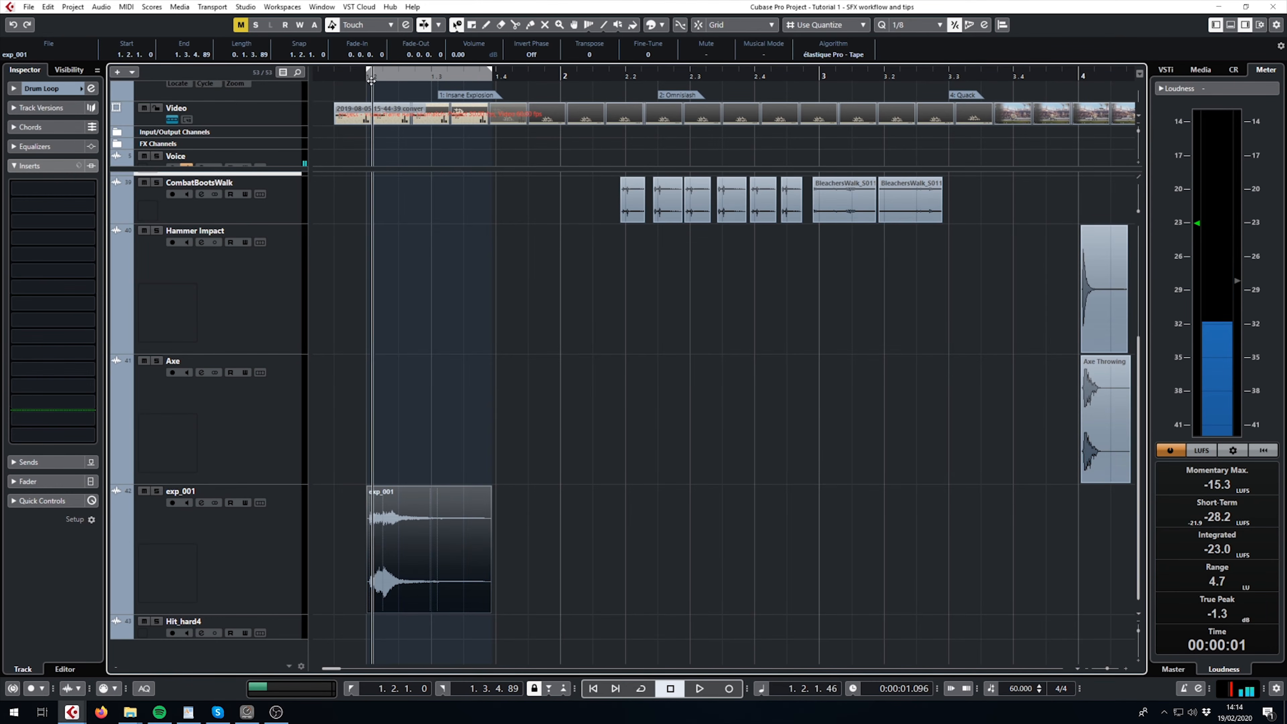
key(space)
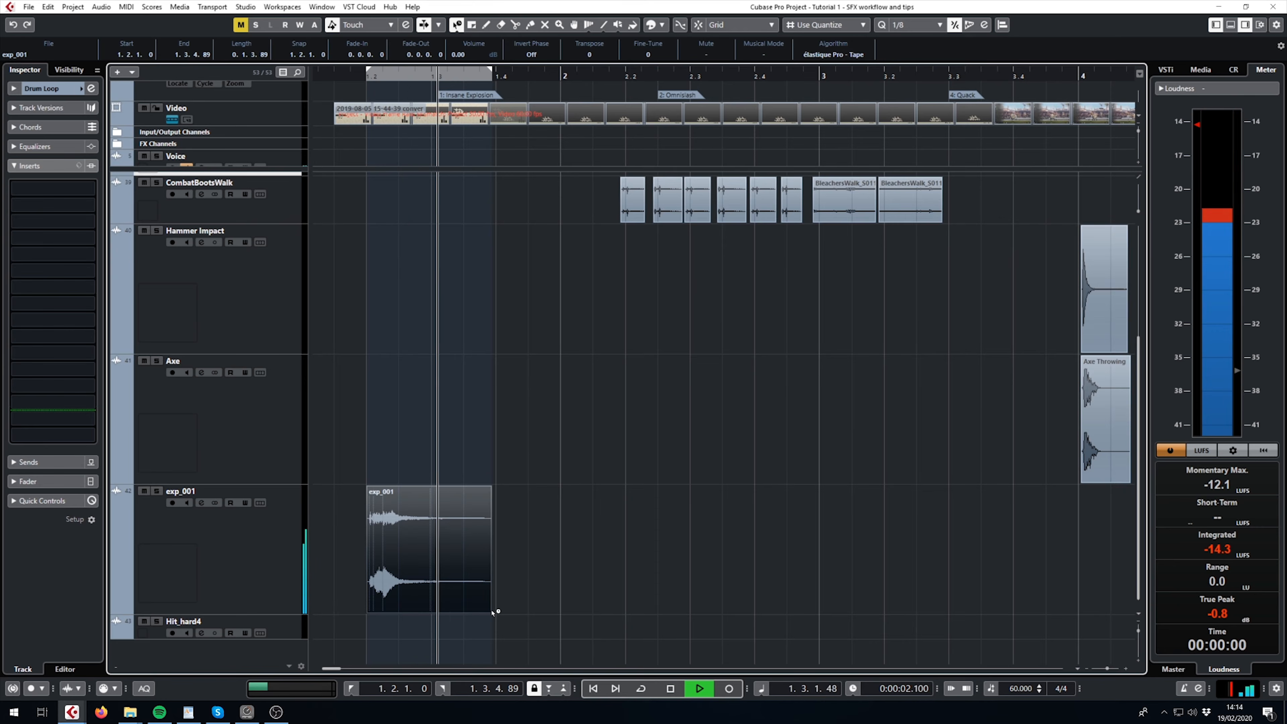
key(space)
- Time-stretch the exp_001 clip to a length of about 0.2.3.97 with the tape algorithm and play it back
drag(489, 614, 556, 613)
click(372, 81)
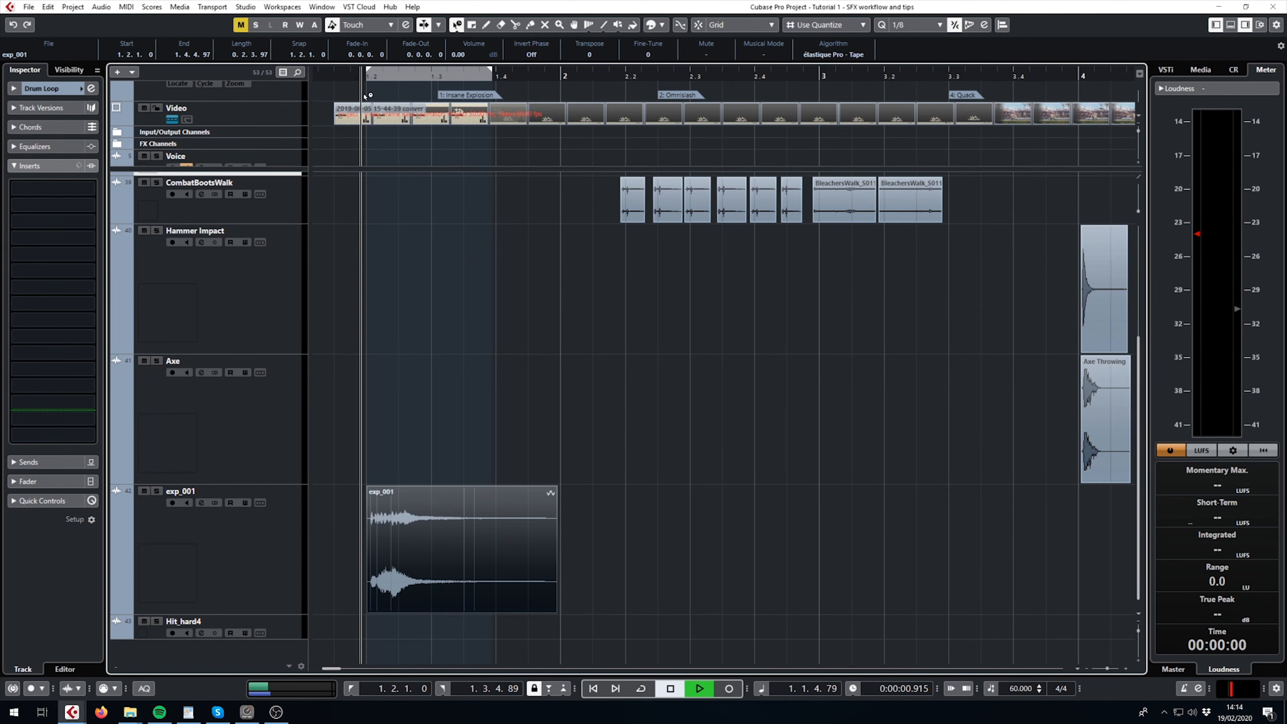
key(space)
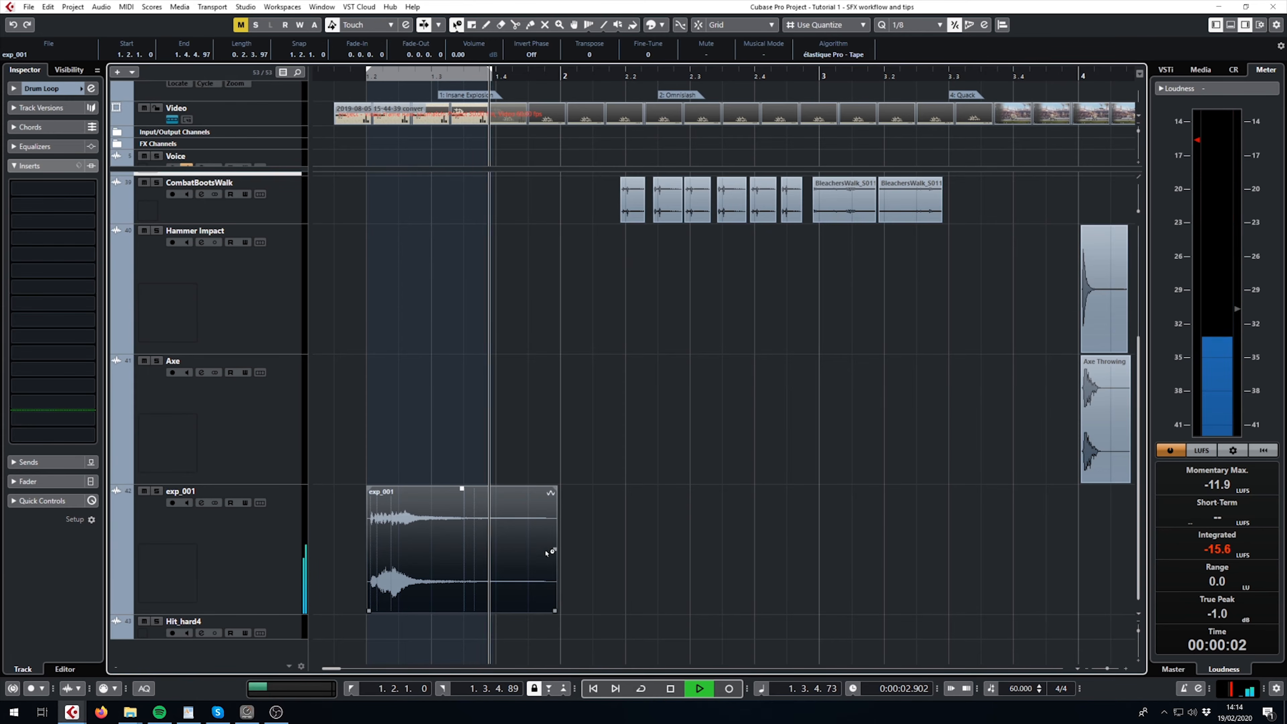
- Time-stretch the exp_001 clip to a length of about 1.1.1.37 and play it back from its start
drag(593, 615, 711, 613)
click(364, 76)
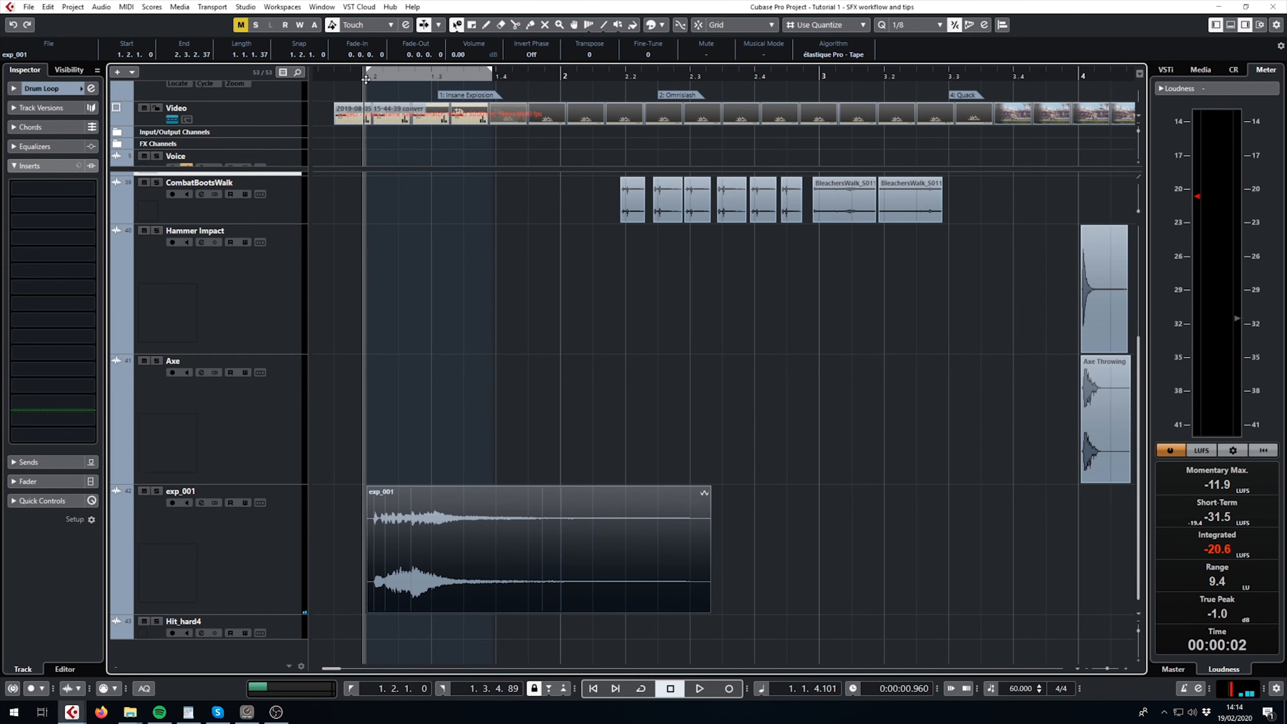
key(space)
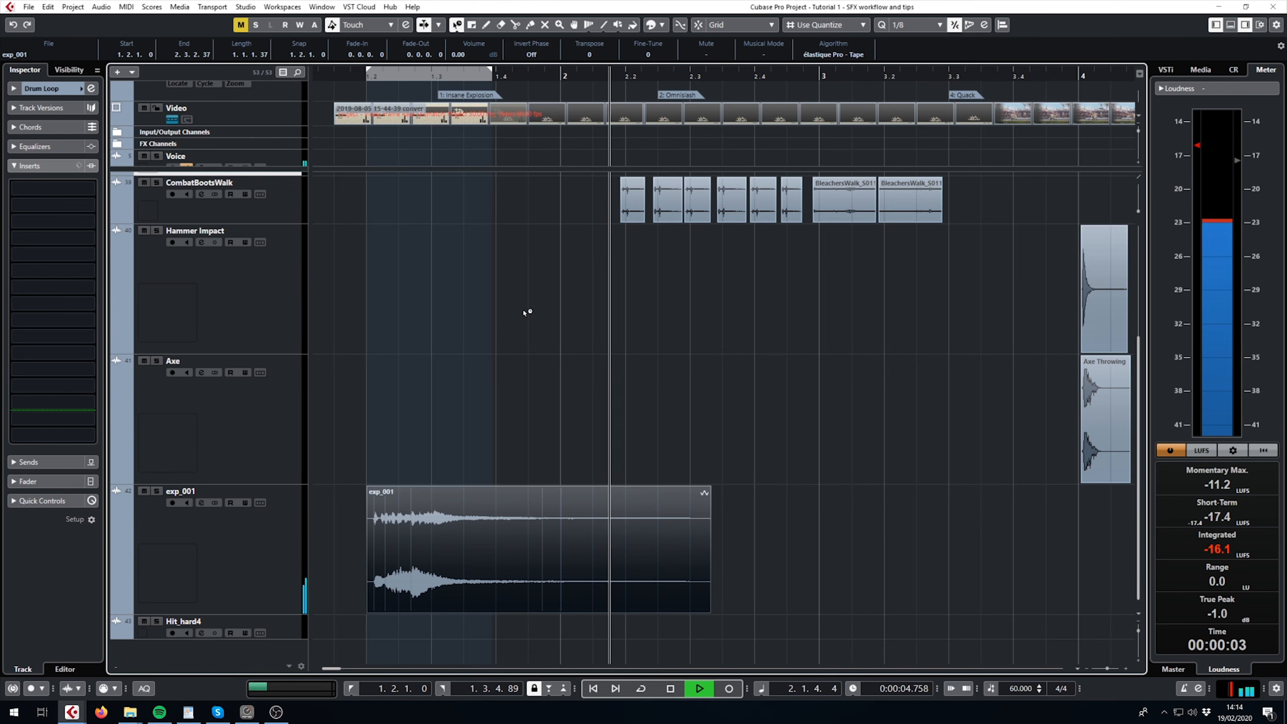
key(space)
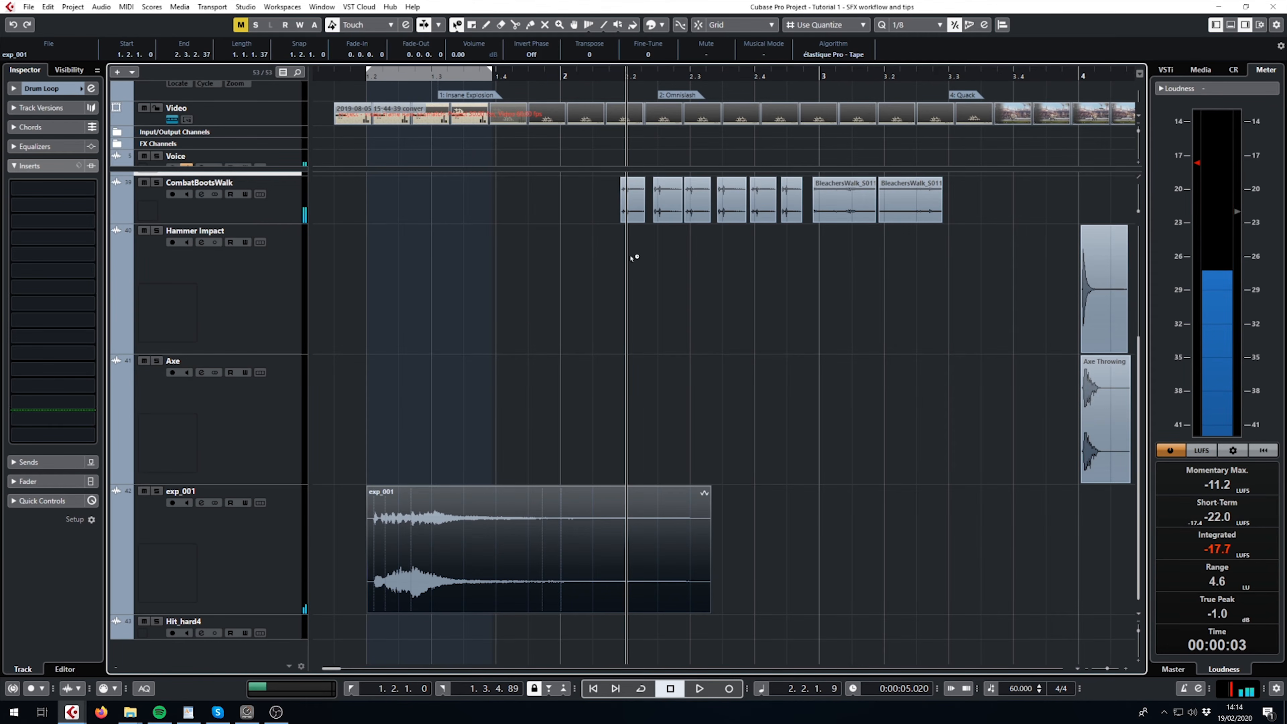
- Undo the time-stretch edits that lengthened the exp_001 clip
key(ctrl+z)
key(ctrl+z)
key(ctrl+z)
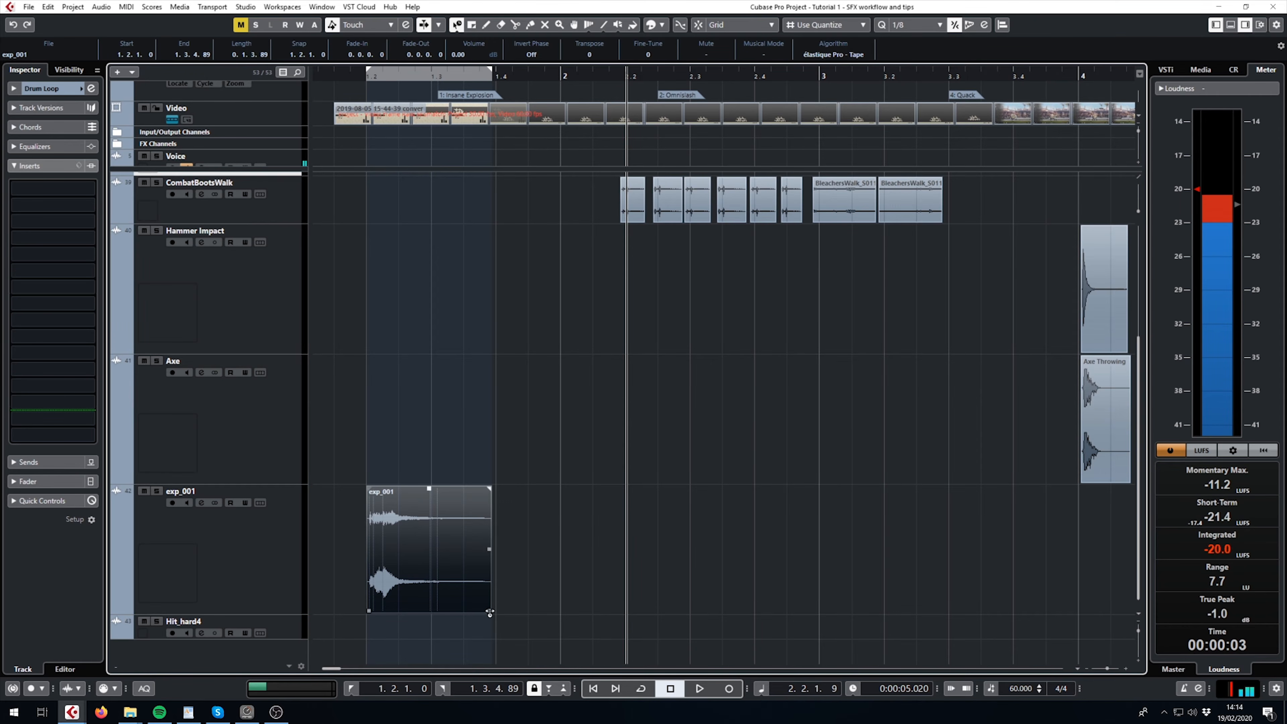
- Compress the exp_001 clip to a length of about 0.0.3.47 and play it back from just before its start
drag(489, 612, 421, 612)
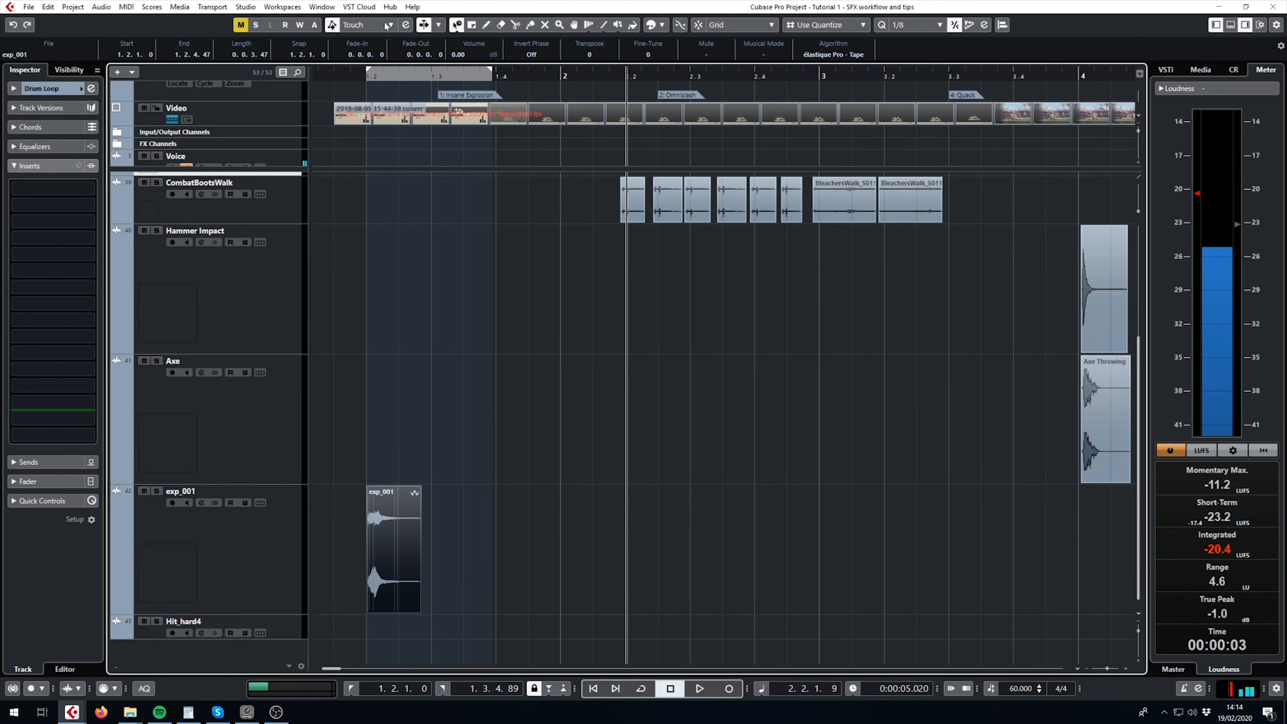
drag(353, 76, 353, 71)
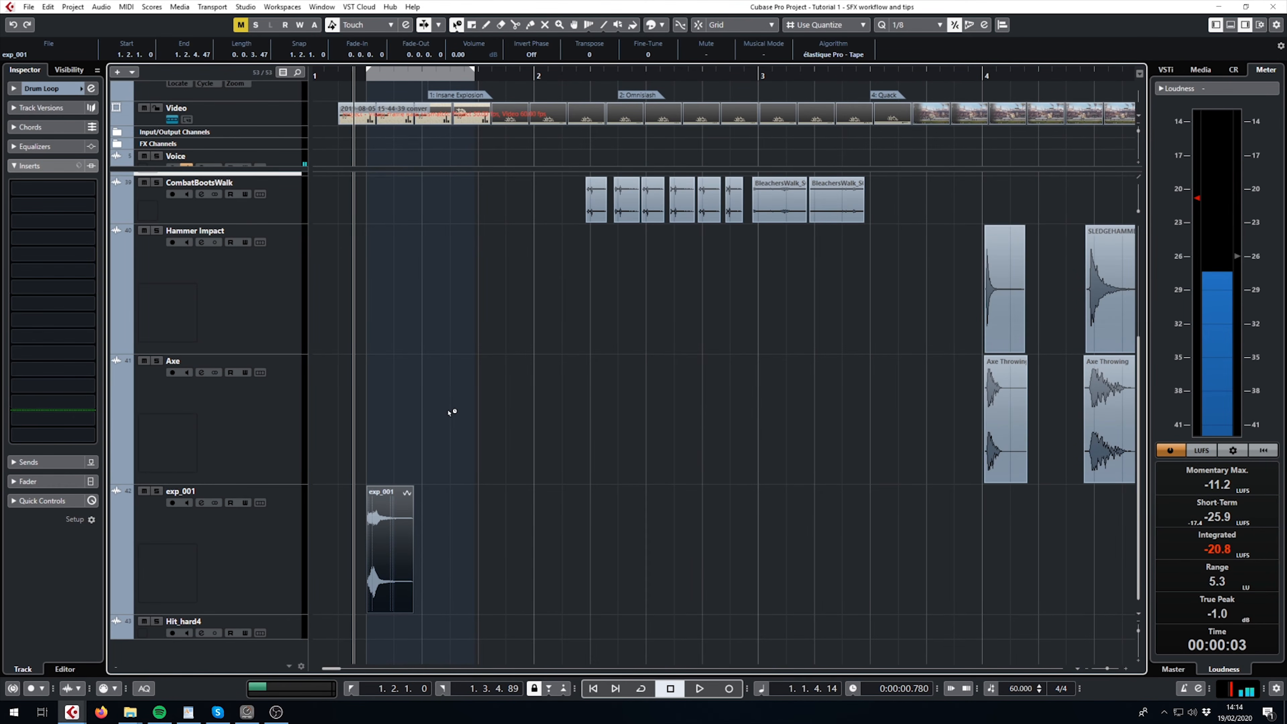
key(space)
key(space)
- Undo the compression of exp_001 and set the clip's algorithm to élastique Pro - Time
key(ctrl+z)
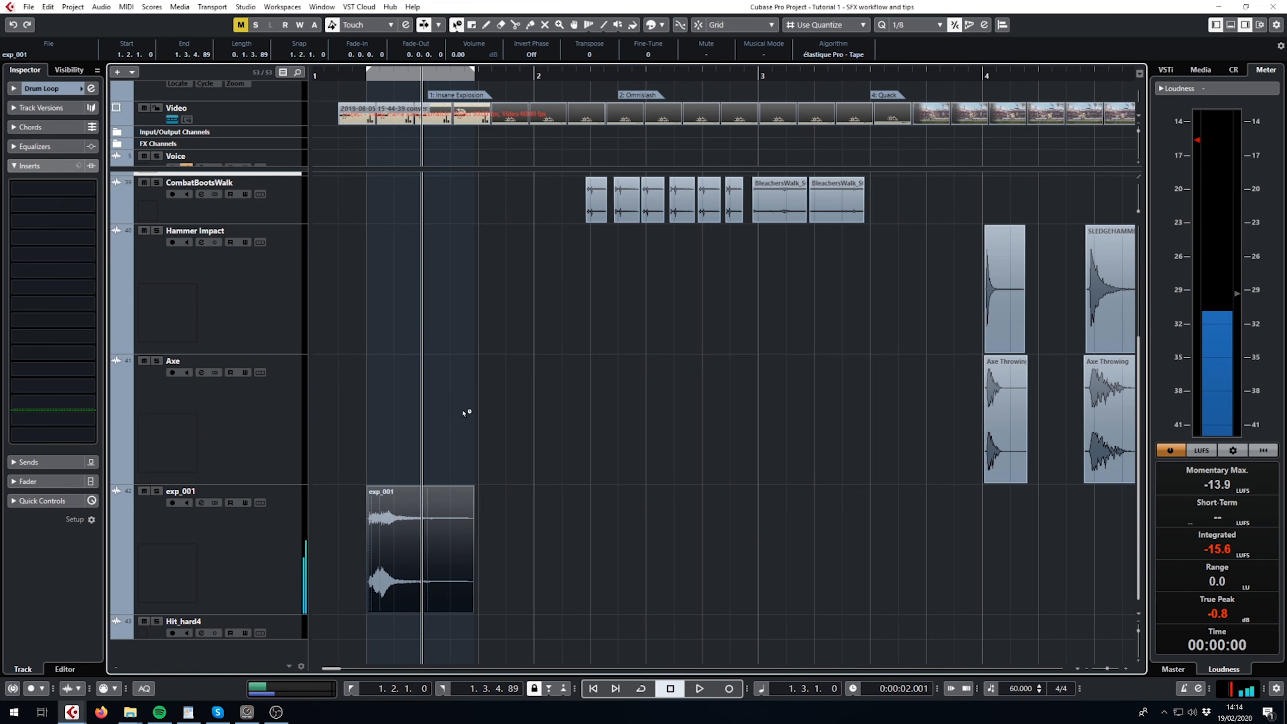
click(847, 55)
mouse_move(843, 73)
click(916, 67)
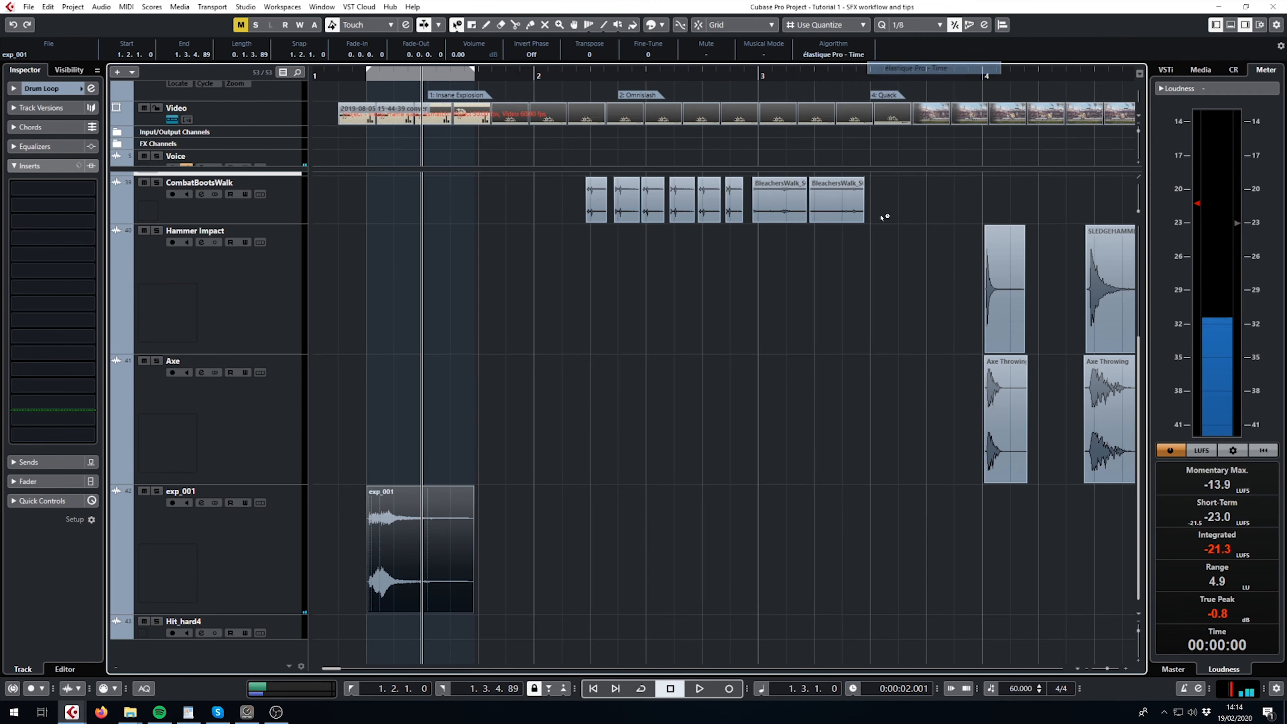
- Examine which stretch algorithm the CombatBootsWalk footstep clips and the first BleachersWalk clip use
key(g)
ctrl+scroll(522, 292, up, 3)
scroll(583, 400, up, 3)
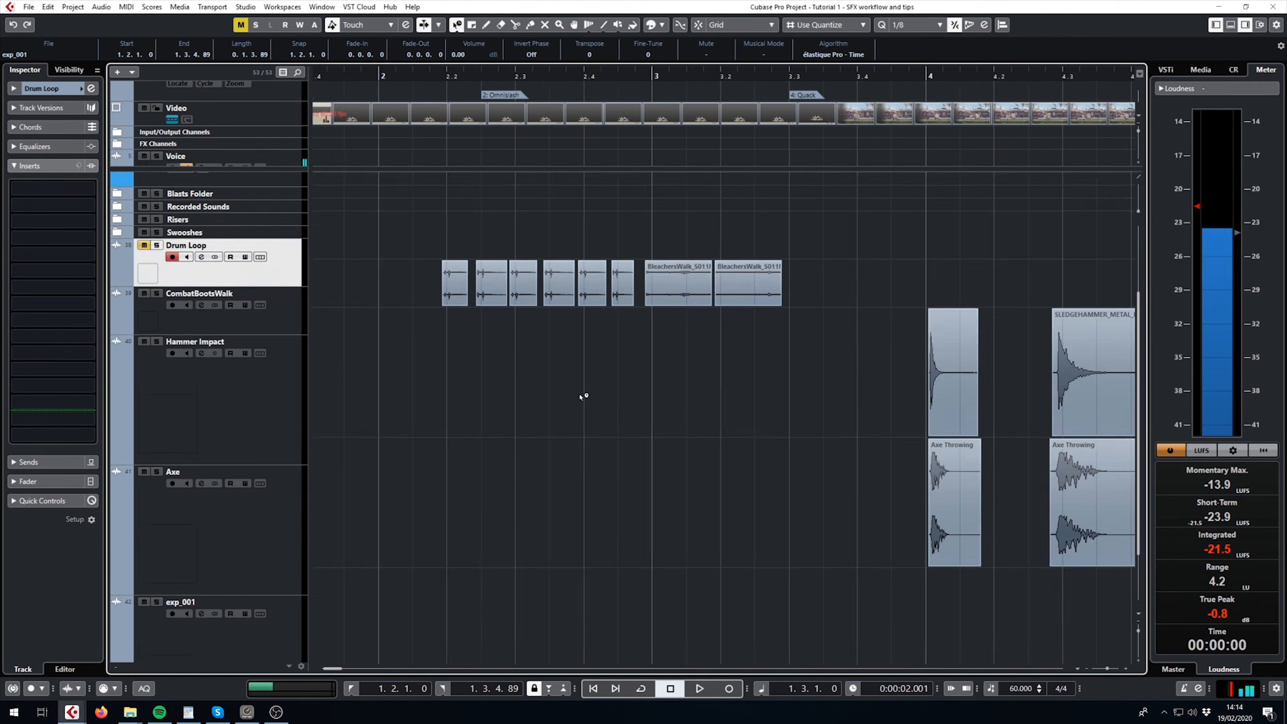
drag(474, 433, 588, 350)
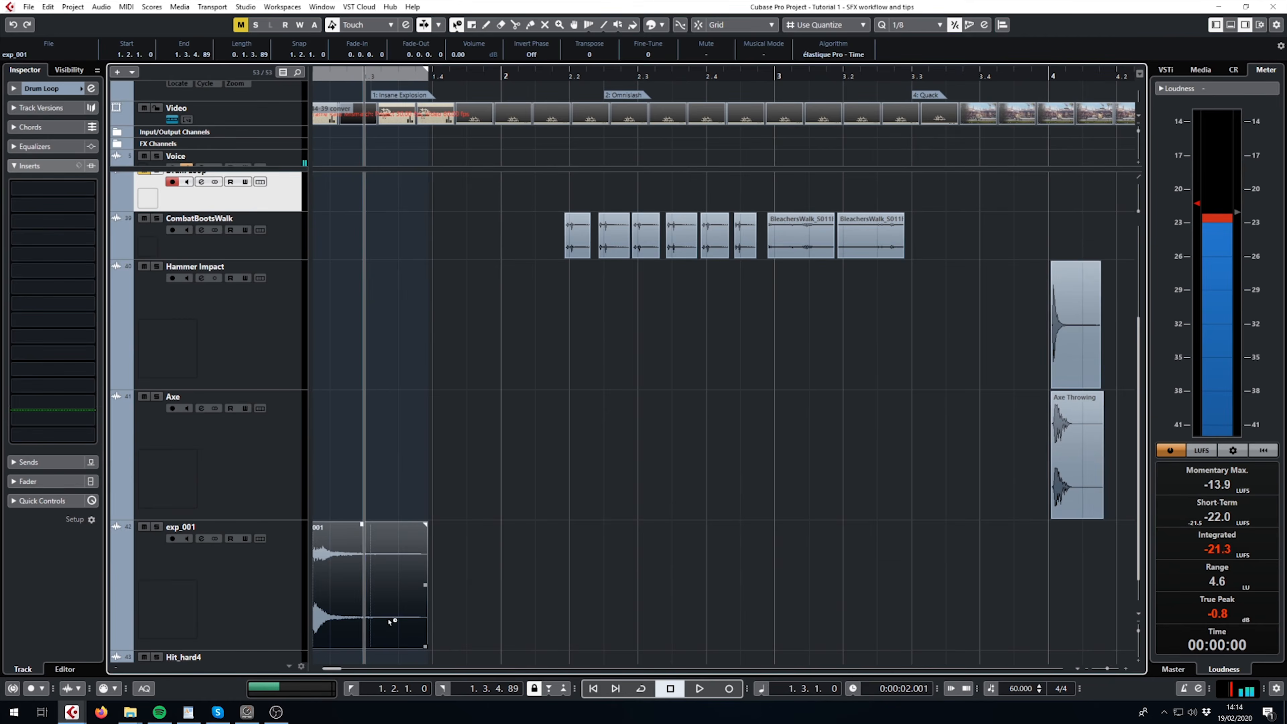
drag(637, 292, 578, 338)
click(520, 282)
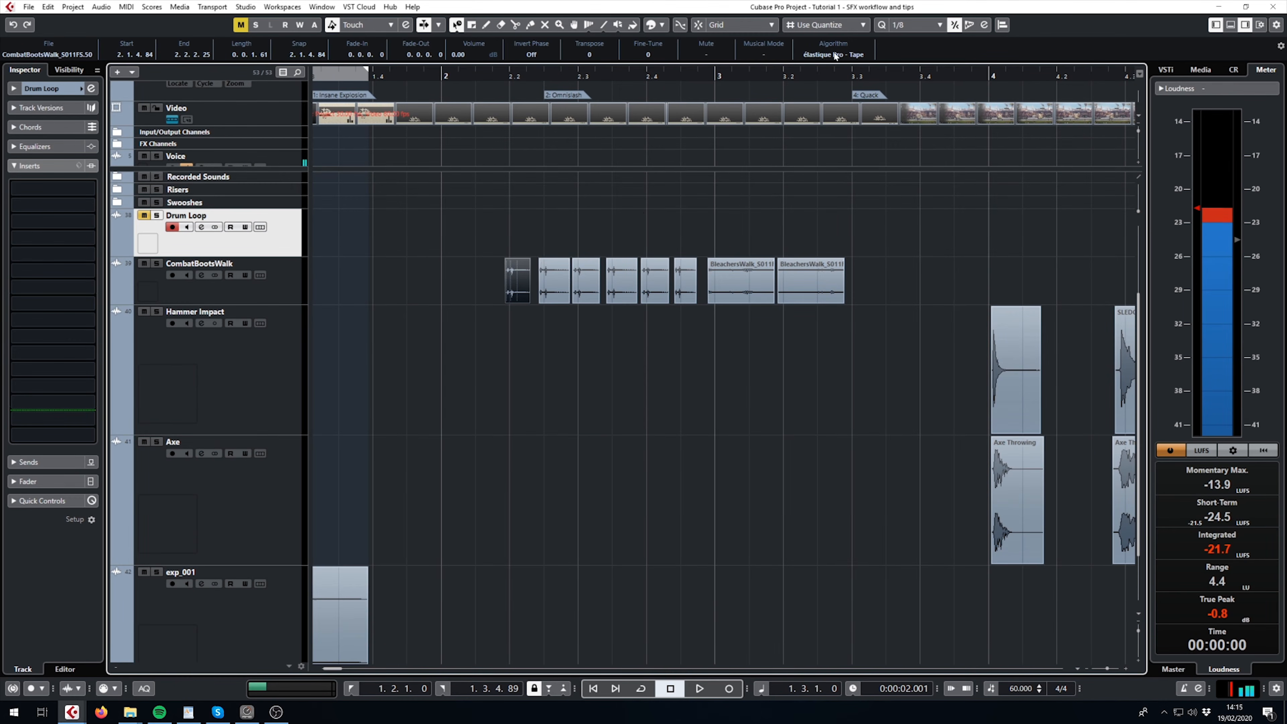
ctrl+scroll(546, 325, up, 3)
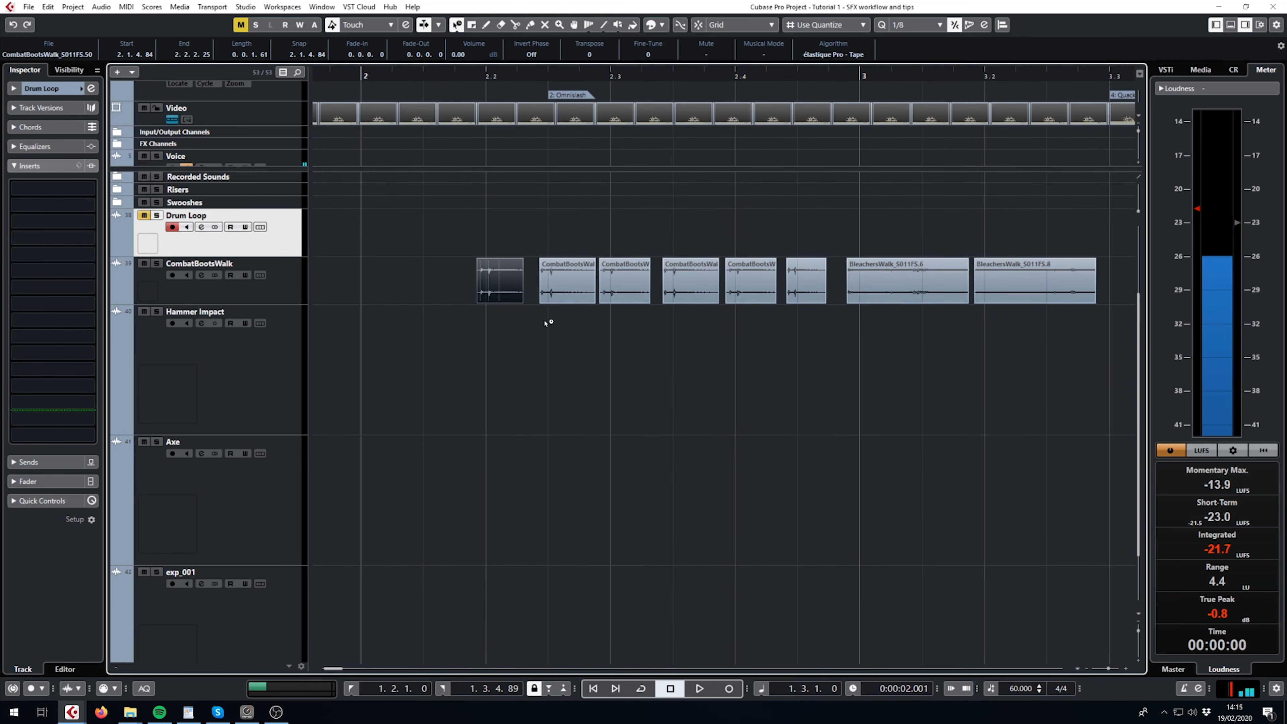
click(878, 287)
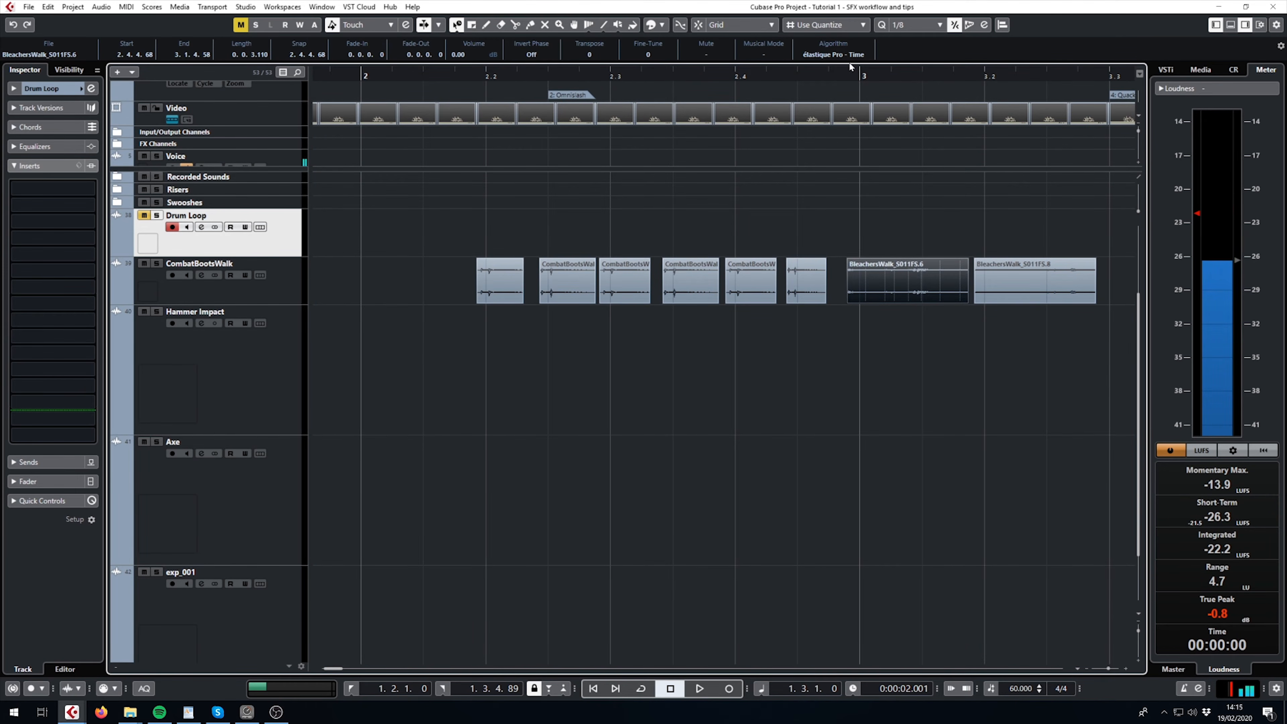
click(537, 218)
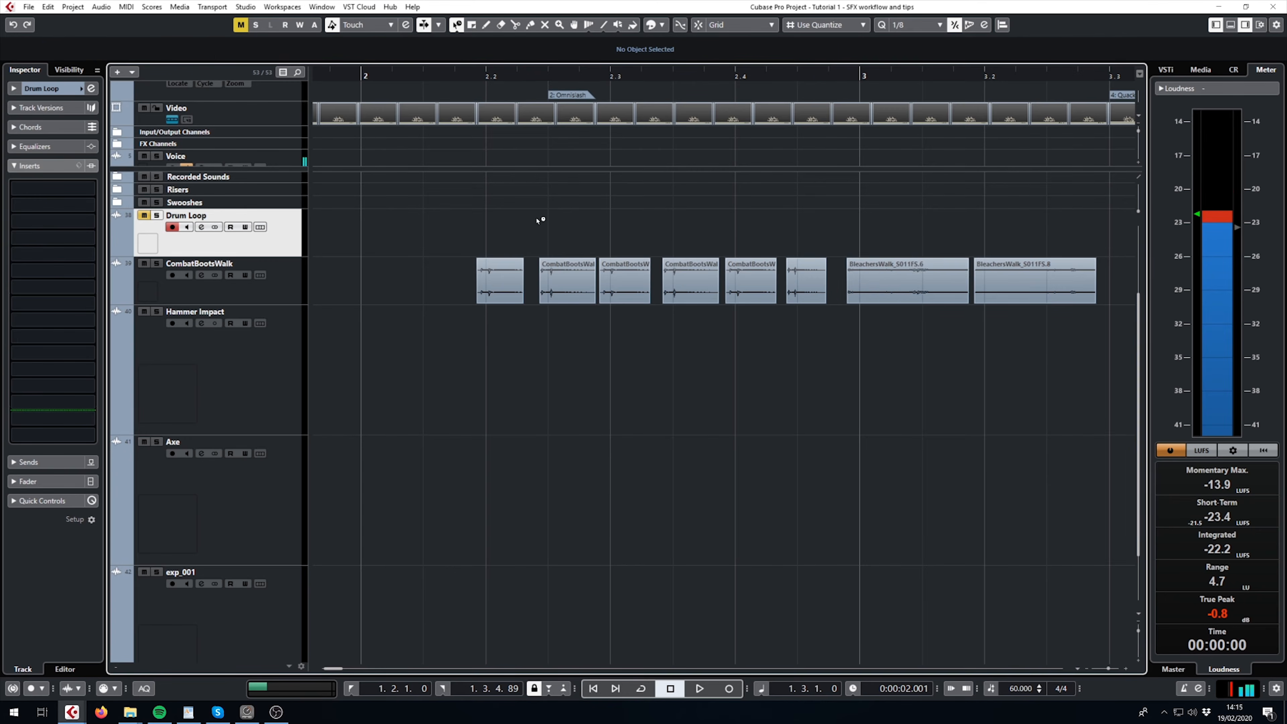
ctrl+scroll(554, 236, up, 2)
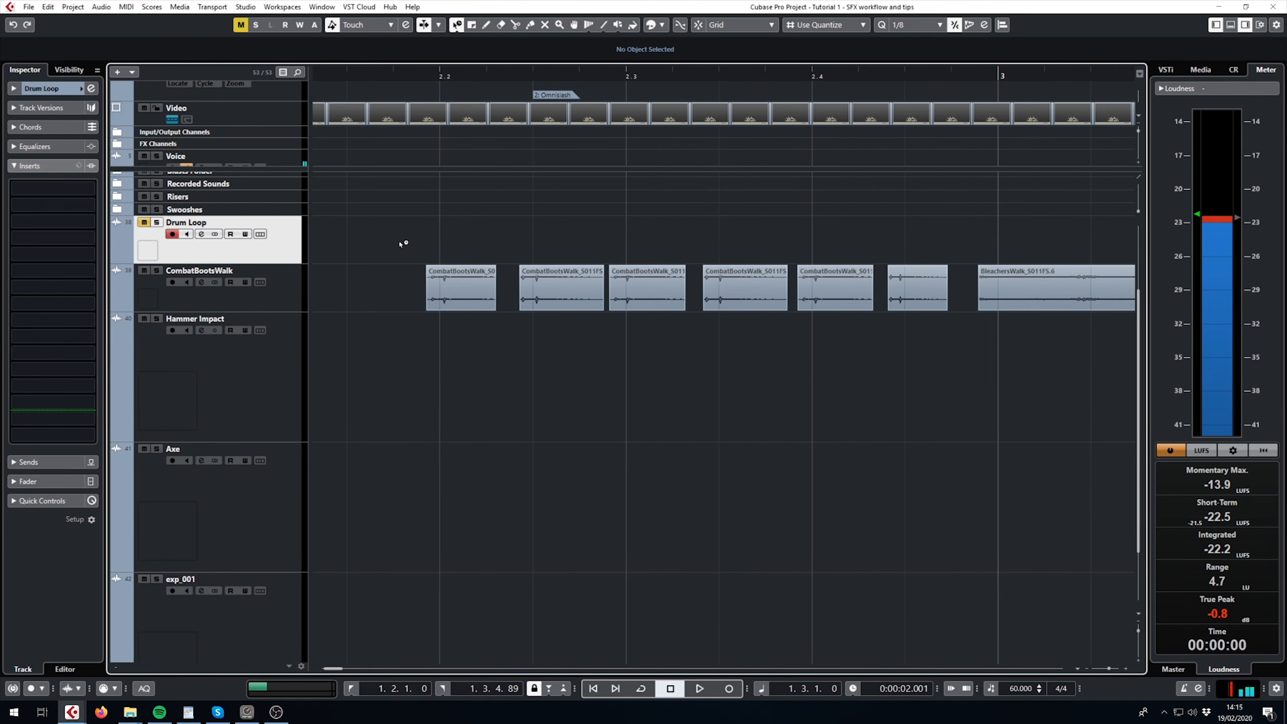
drag(399, 242, 949, 397)
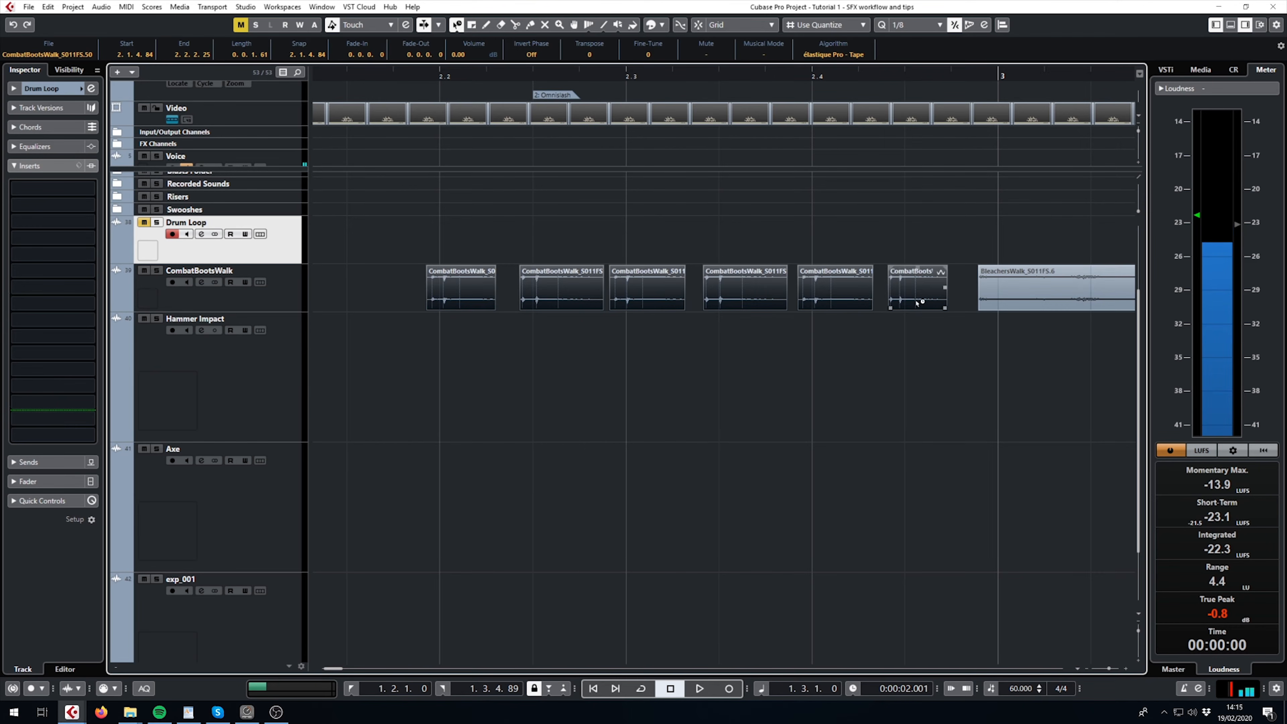
click(760, 397)
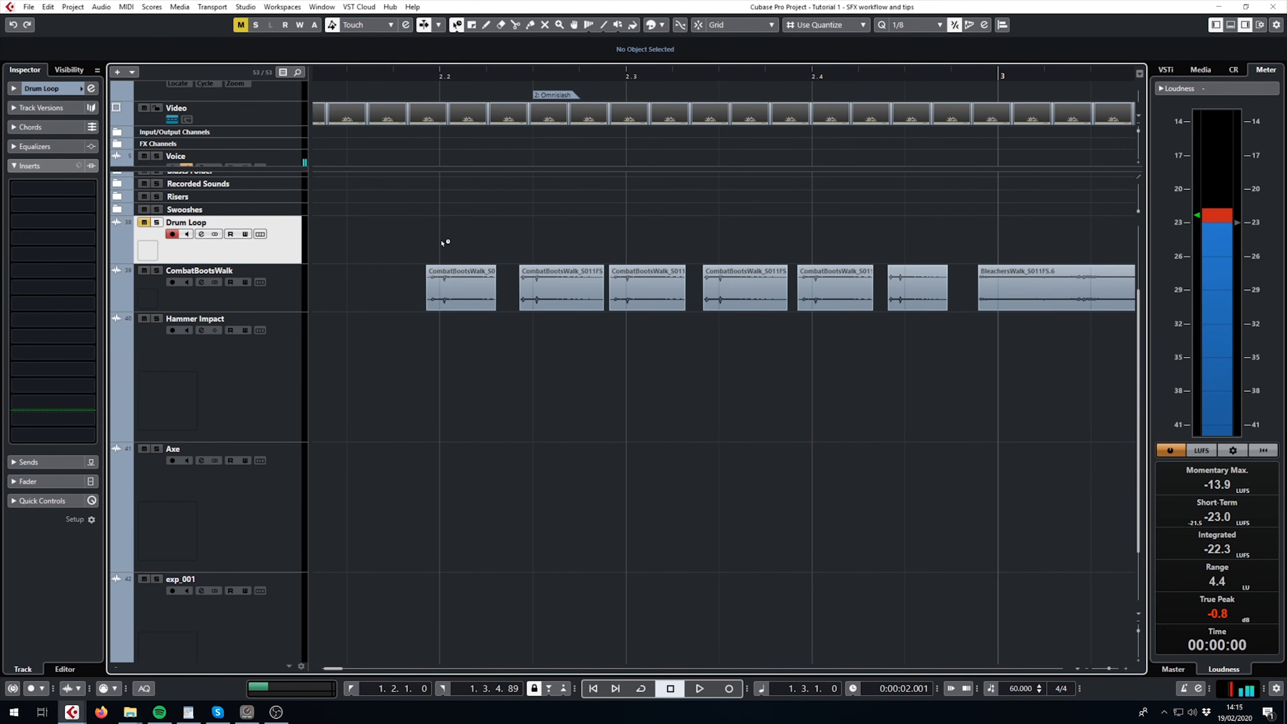
- Set the second CombatBootsWalk clip's algorithm to élastique Pro - Pitch and check the setting on the other CombatBootsWalk clips
click(464, 286)
click(561, 294)
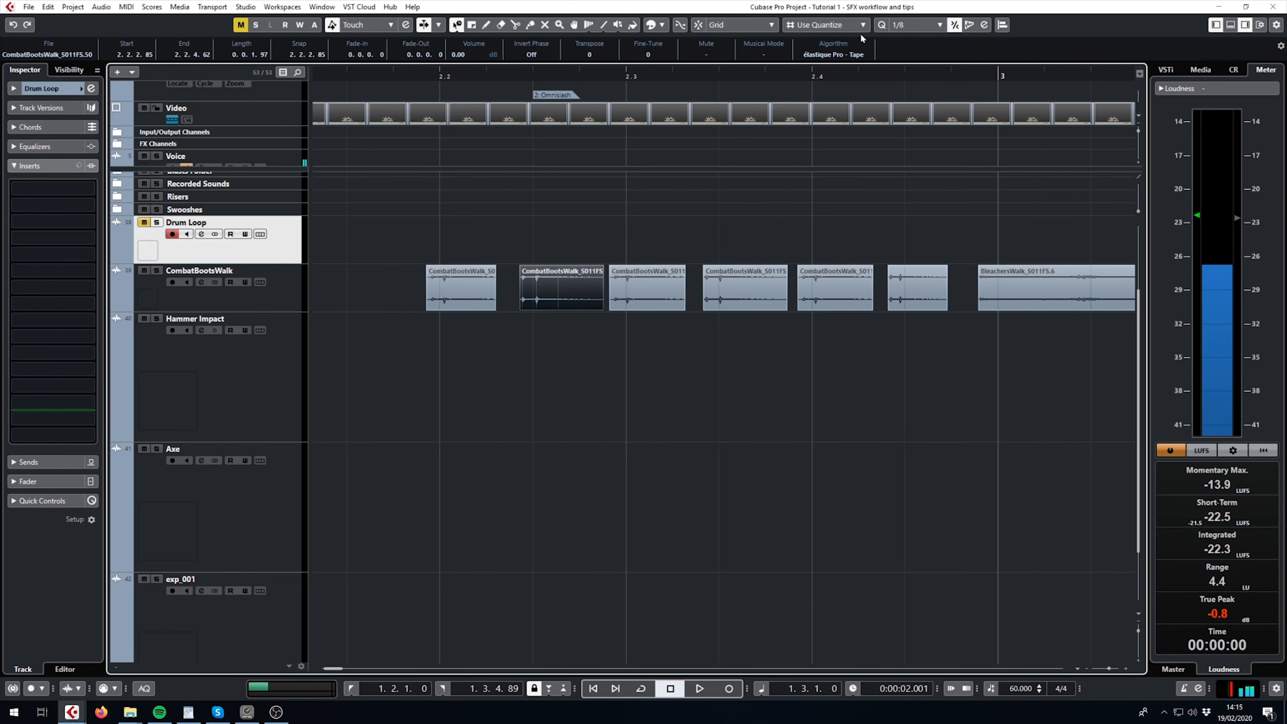
click(838, 54)
mouse_move(831, 68)
click(909, 81)
click(471, 289)
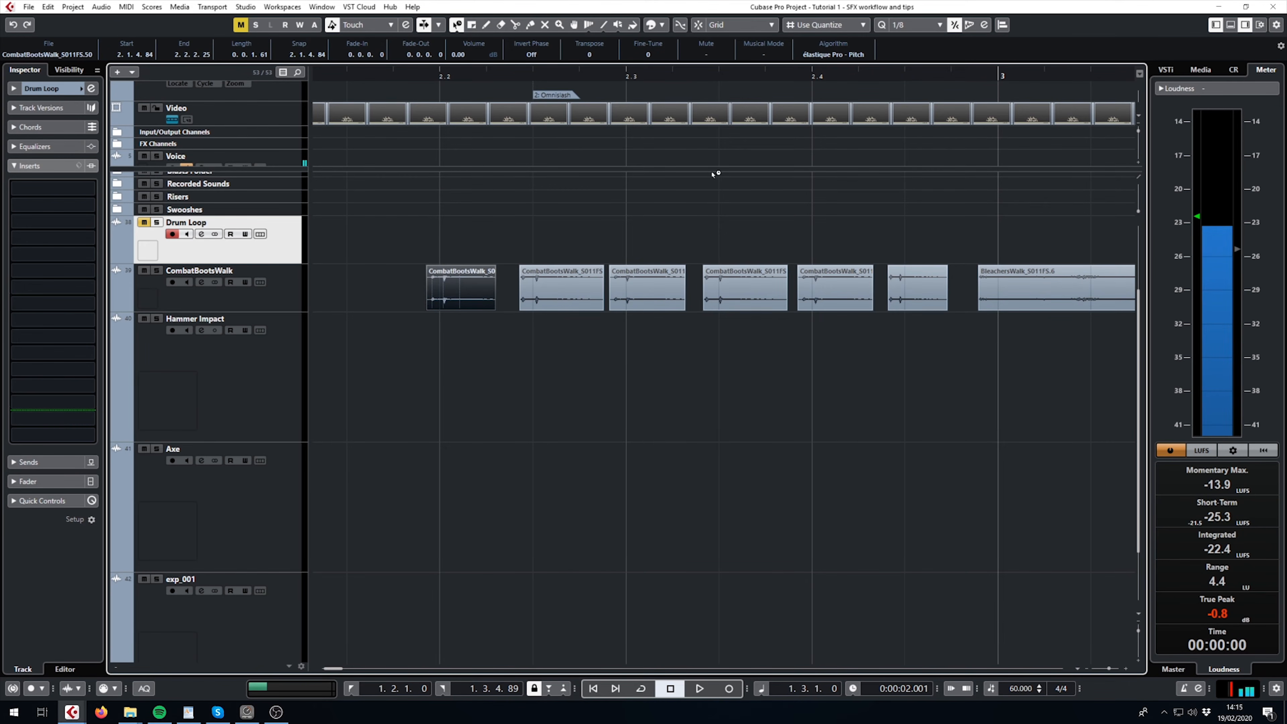
click(649, 289)
click(745, 289)
click(836, 288)
click(897, 287)
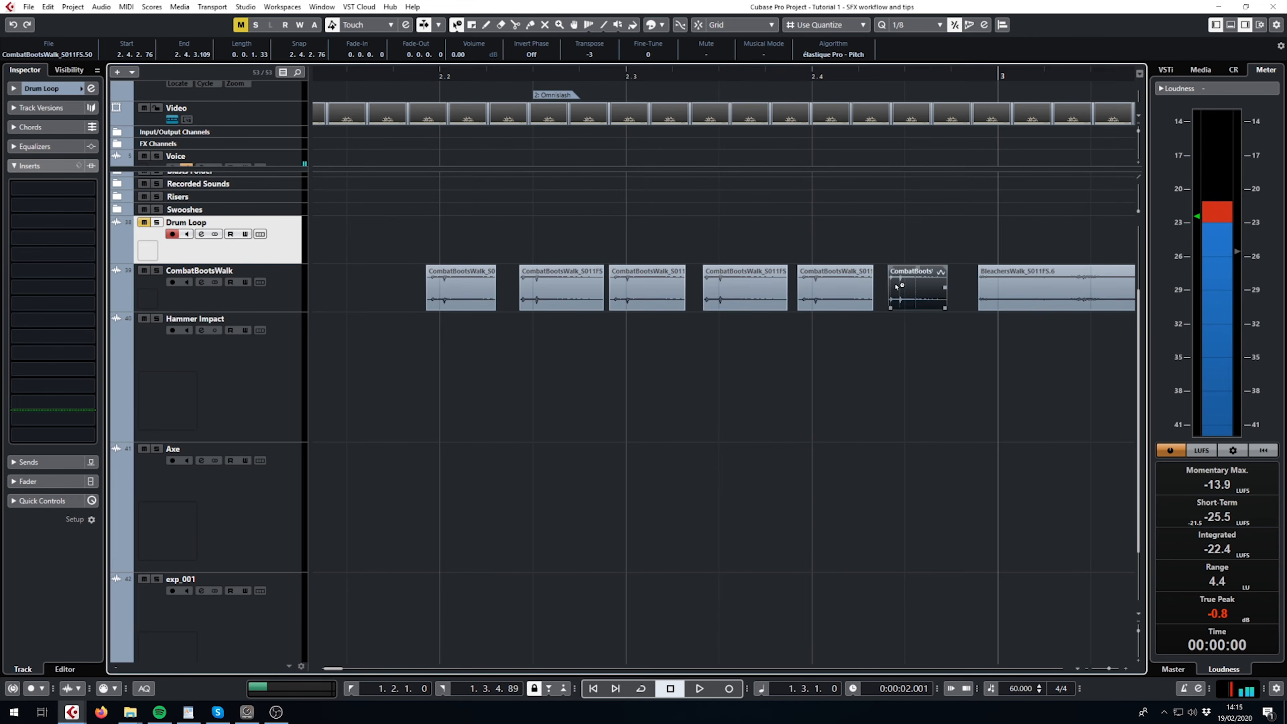
- Set the algorithm of all six CombatBootsWalk clips to élastique Pro - Time and check the algorithm of both BleachersWalk clips
drag(919, 239, 445, 348)
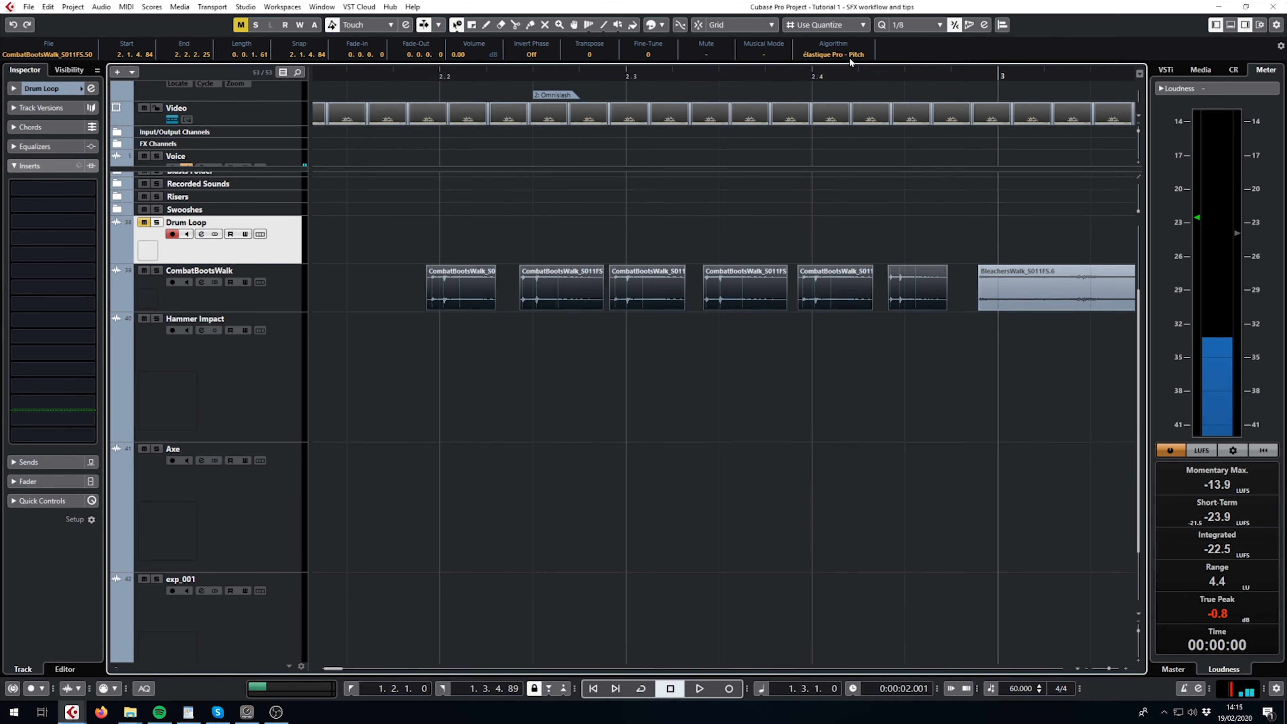
click(833, 55)
mouse_move(831, 65)
click(912, 67)
click(487, 257)
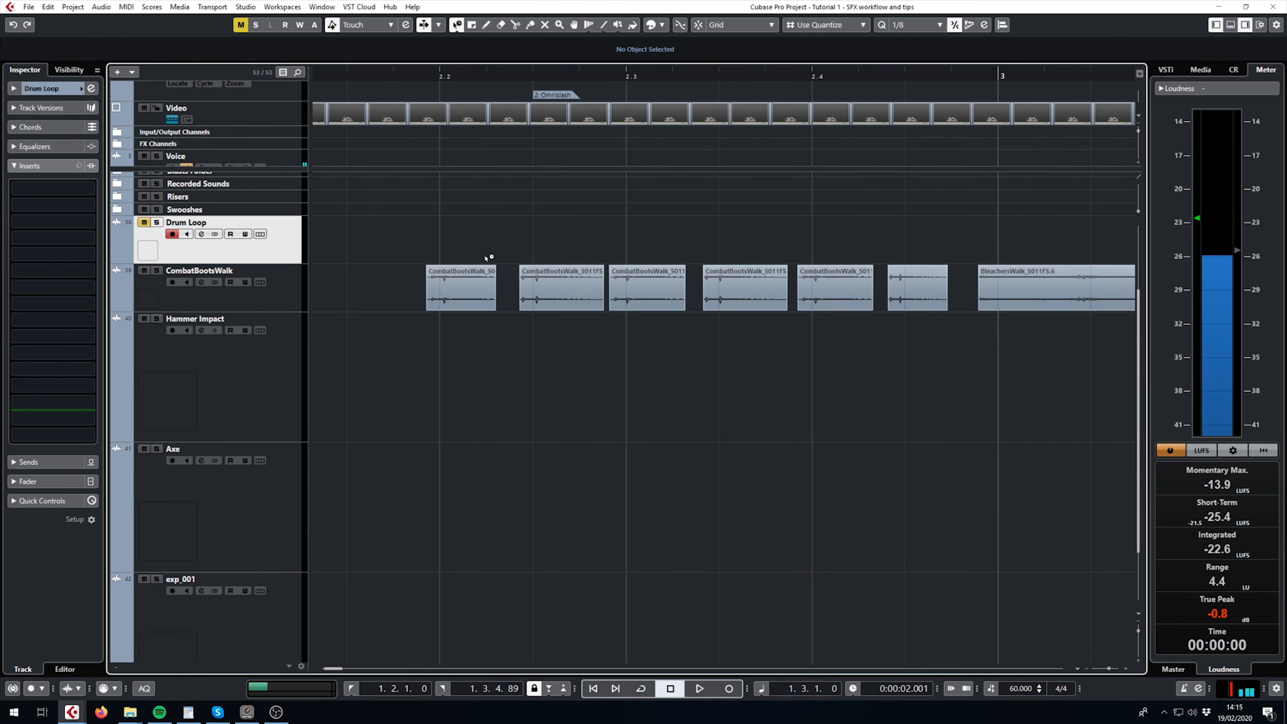
scroll(659, 235, down, 2)
click(902, 280)
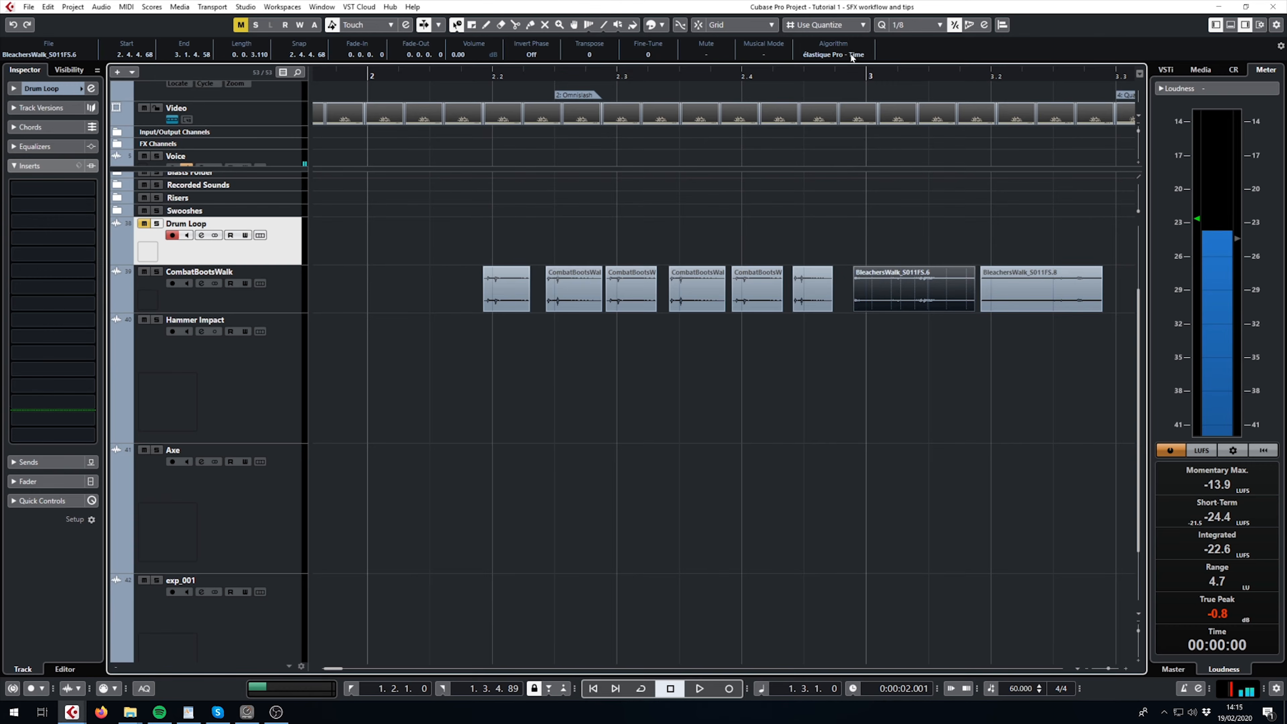
click(987, 273)
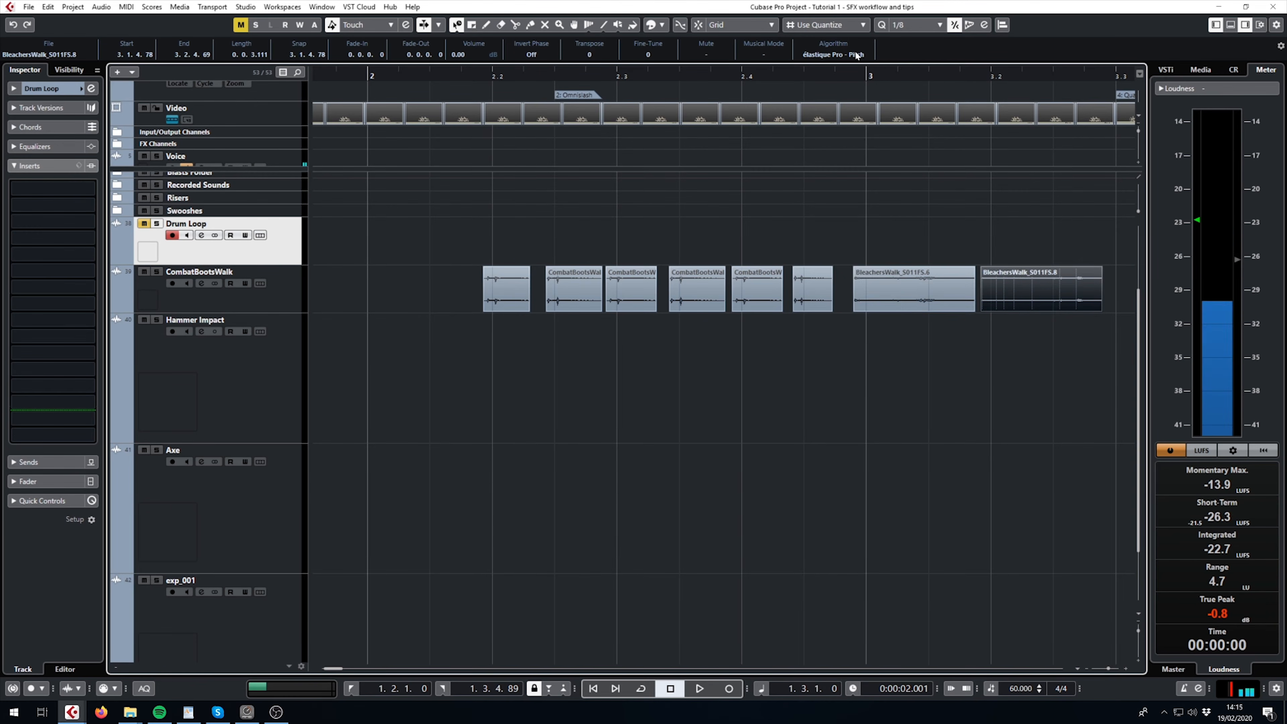
- Vary the transpose of the first three CombatBootsWalk clips, raising the first to 4 and lowering the second and third
click(514, 269)
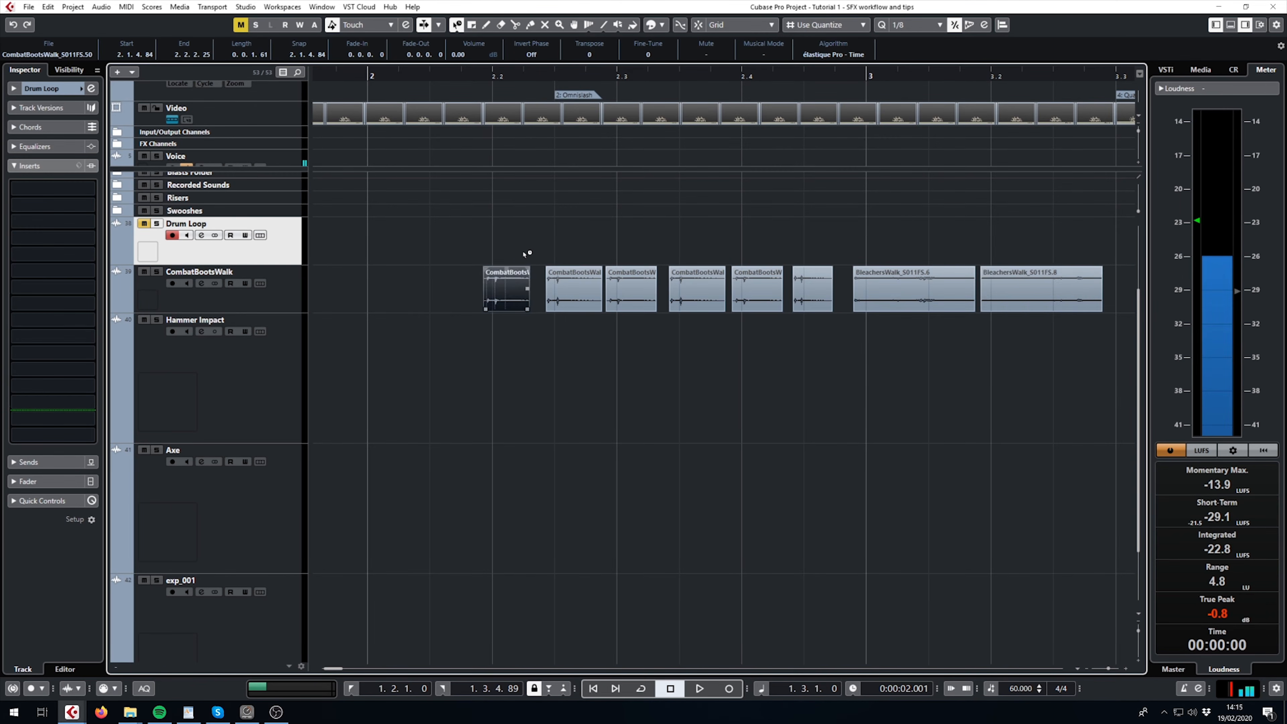
drag(496, 78, 491, 85)
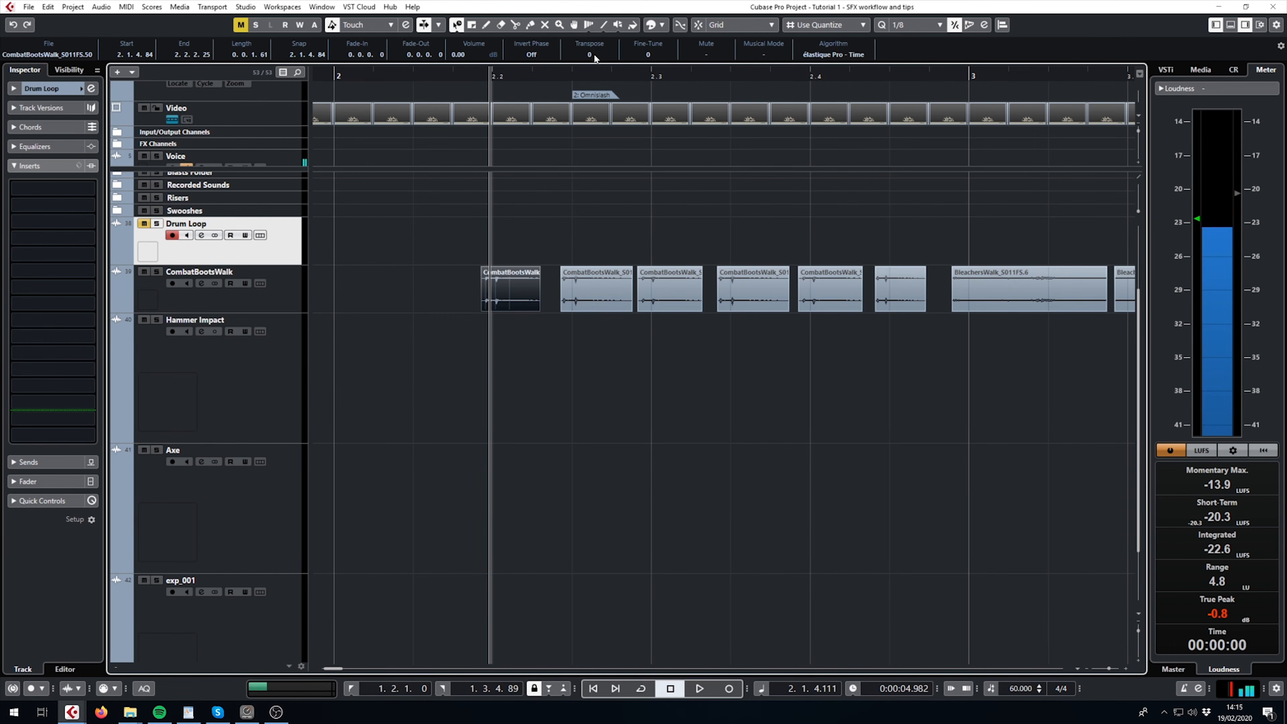
scroll(593, 54, up, 4)
click(596, 290)
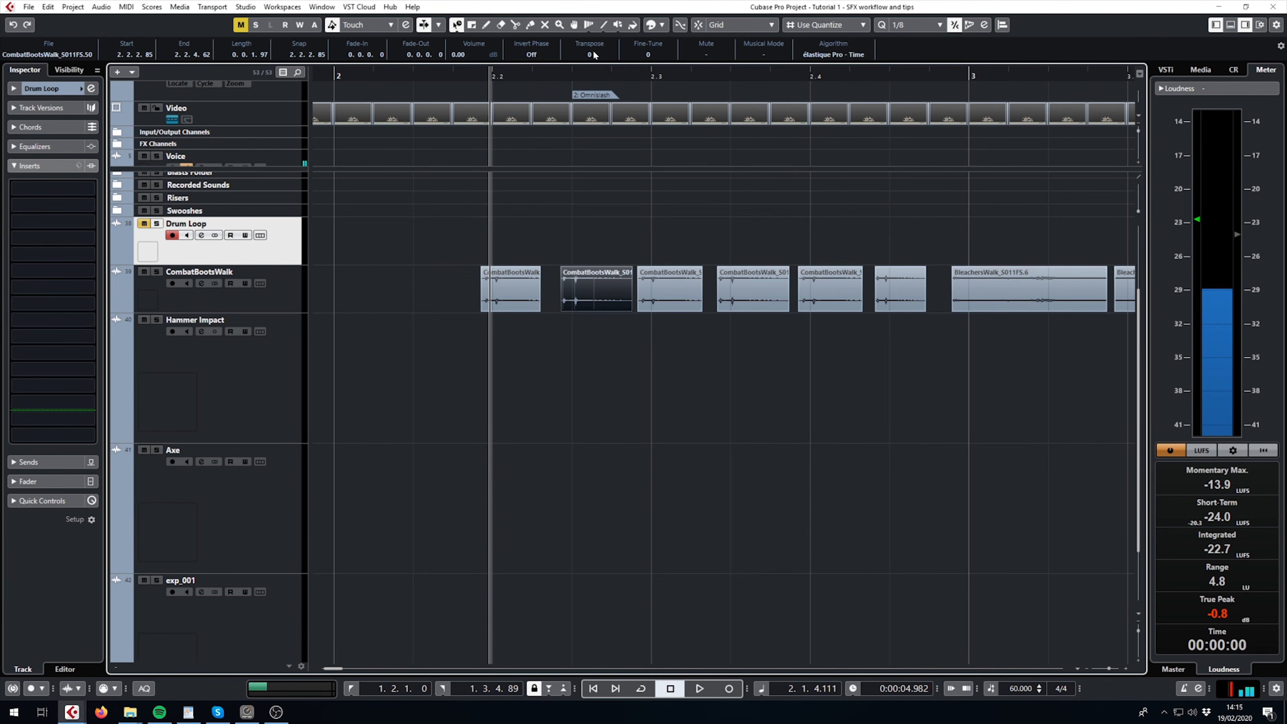
scroll(592, 55, down, 4)
click(672, 310)
scroll(593, 55, down, 3)
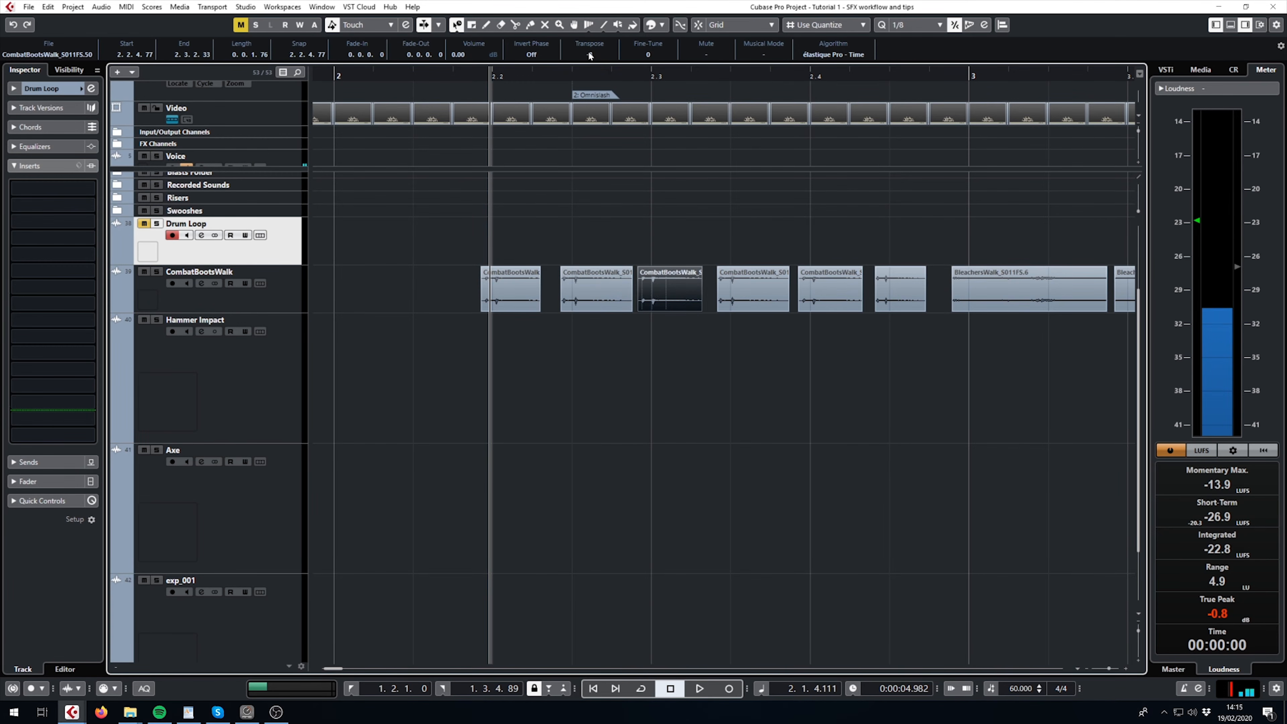
click(517, 287)
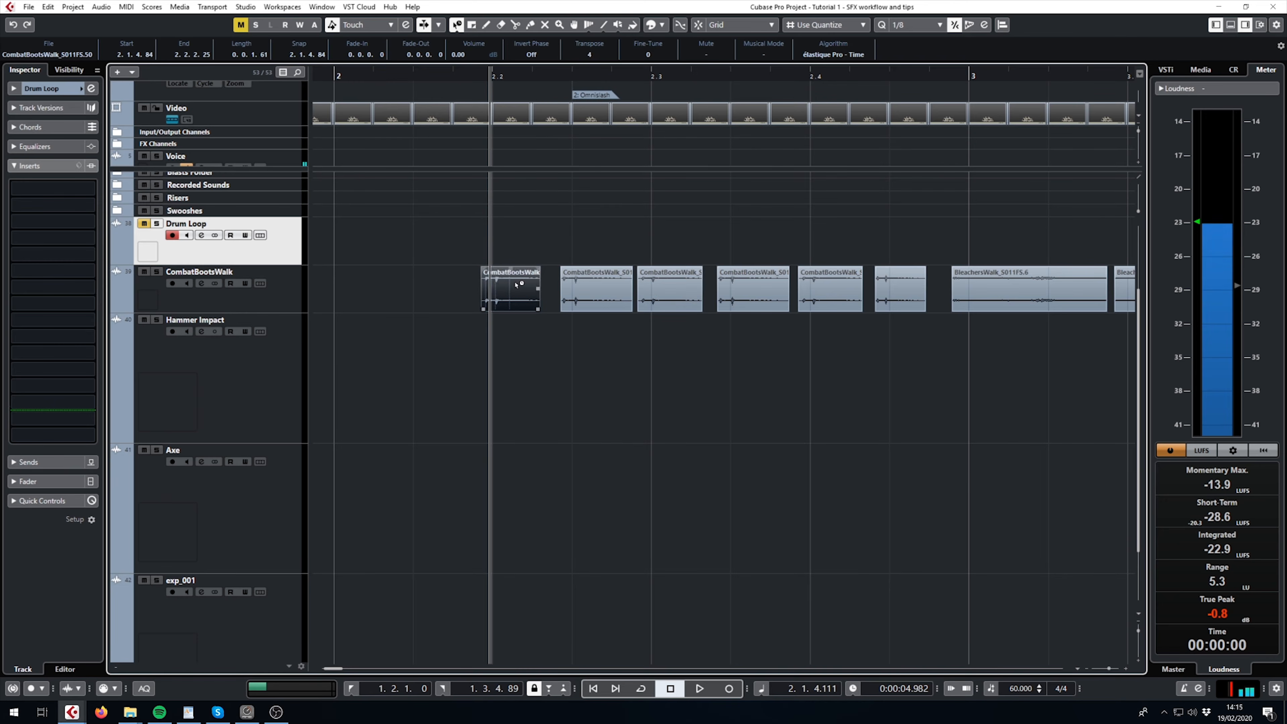
click(595, 284)
click(674, 297)
click(608, 287)
click(516, 288)
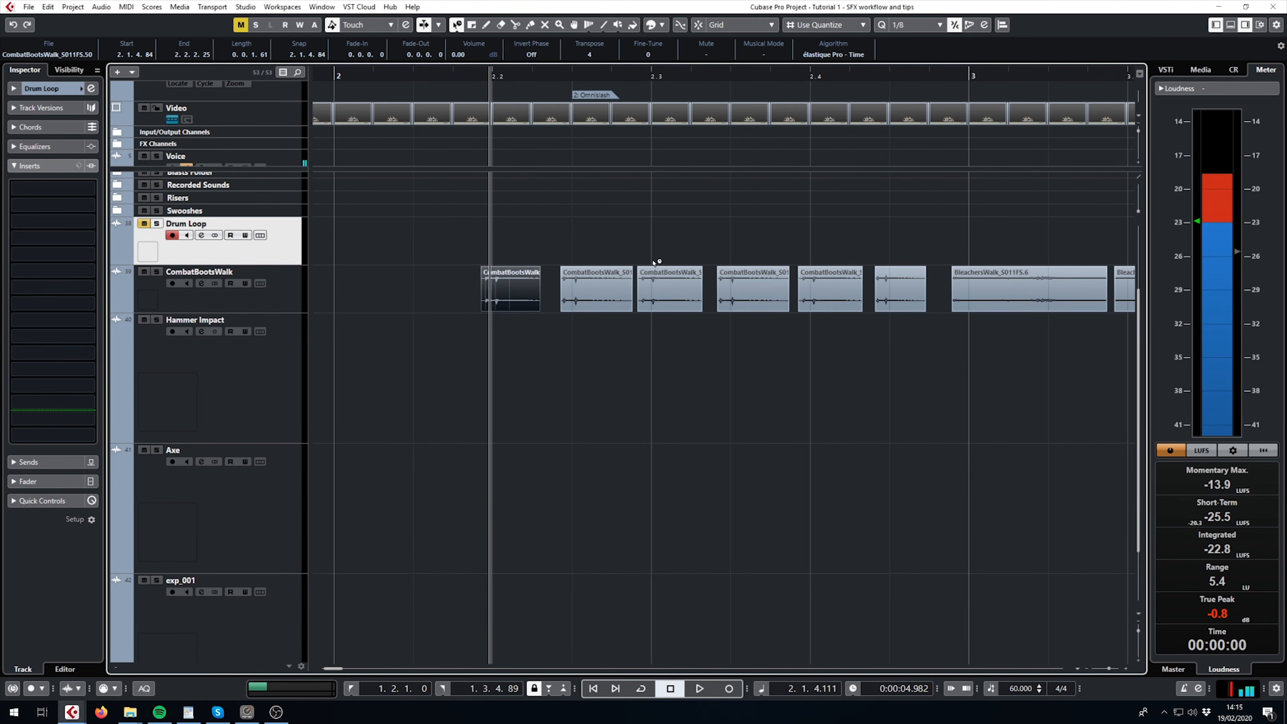
- Locate the sledgehammer and axe clips on the Hammer Impact and Axe tracks near bar 4
scroll(664, 218, down, 2)
drag(876, 211, 784, 198)
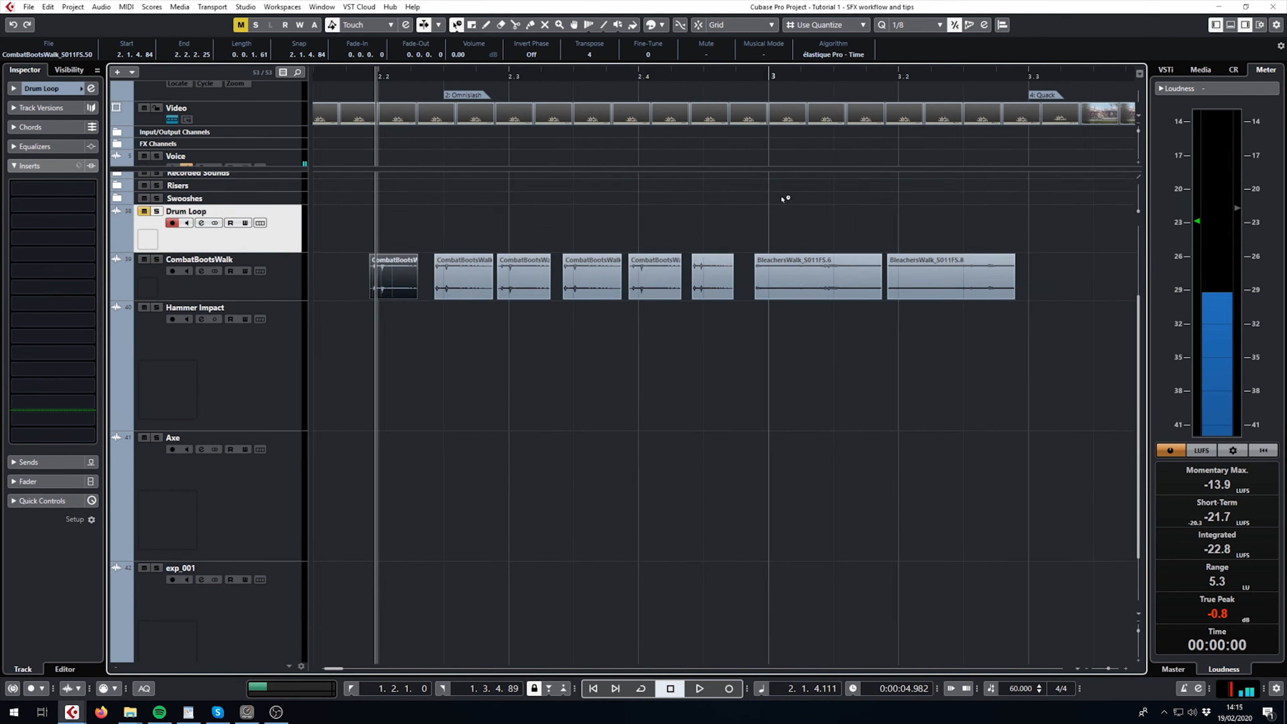
scroll(775, 203, down, 3)
drag(905, 285, 612, 306)
drag(689, 358, 430, 273)
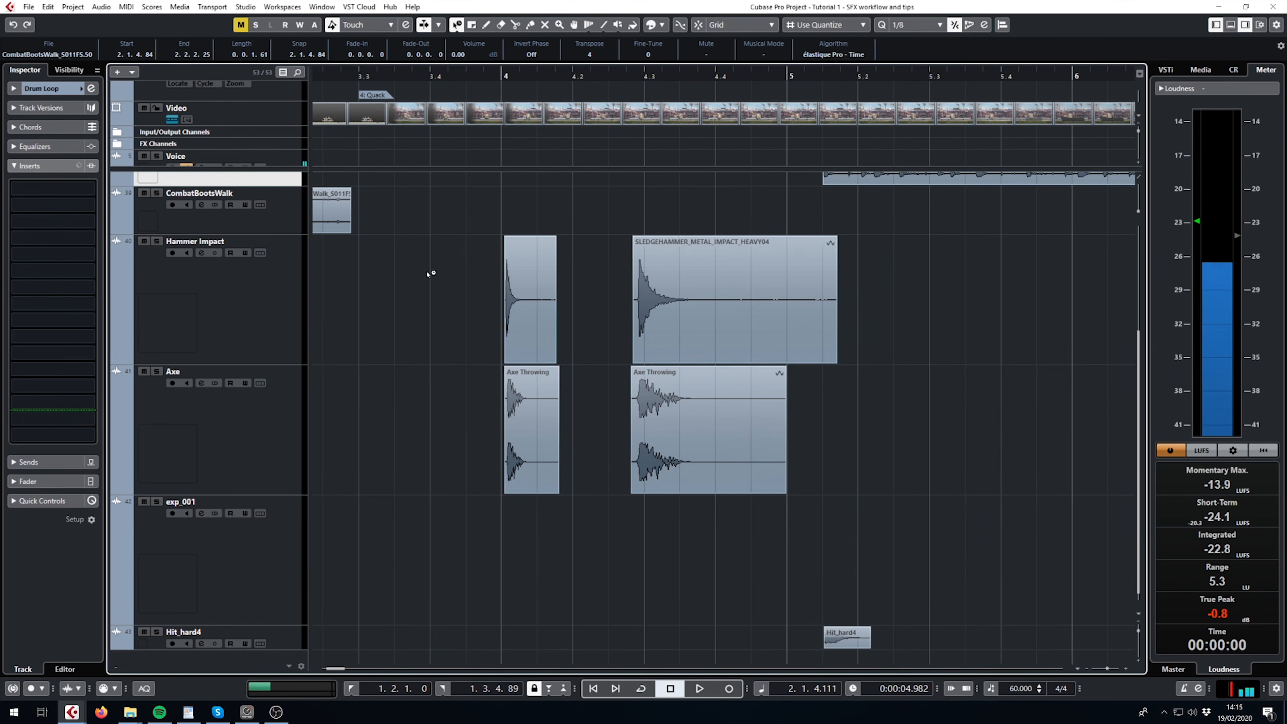
scroll(546, 207, up, 4)
drag(548, 207, 541, 204)
scroll(522, 182, down, 3)
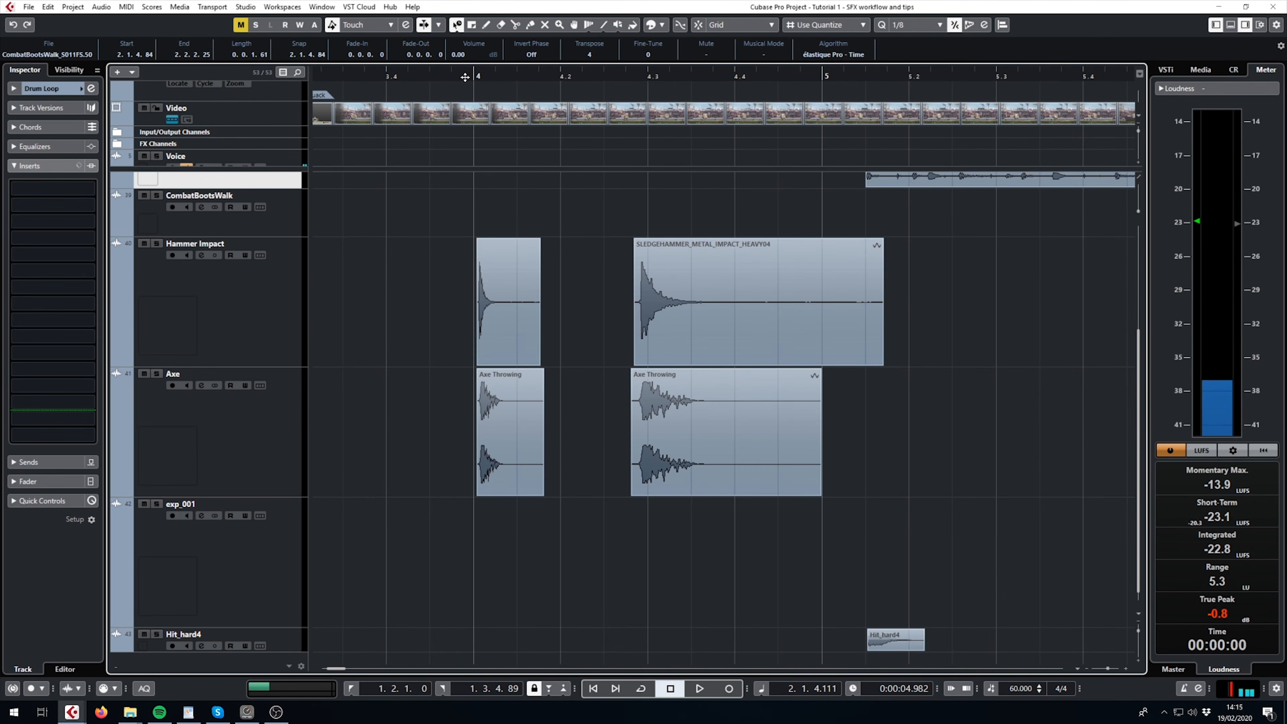
- Place the playhead just before bar 4 at about 3.4.4.73 and select the Hammer Impact track
drag(464, 76, 464, 73)
drag(876, 640, 938, 640)
scroll(447, 279, up, 3)
scroll(541, 196, right, 2)
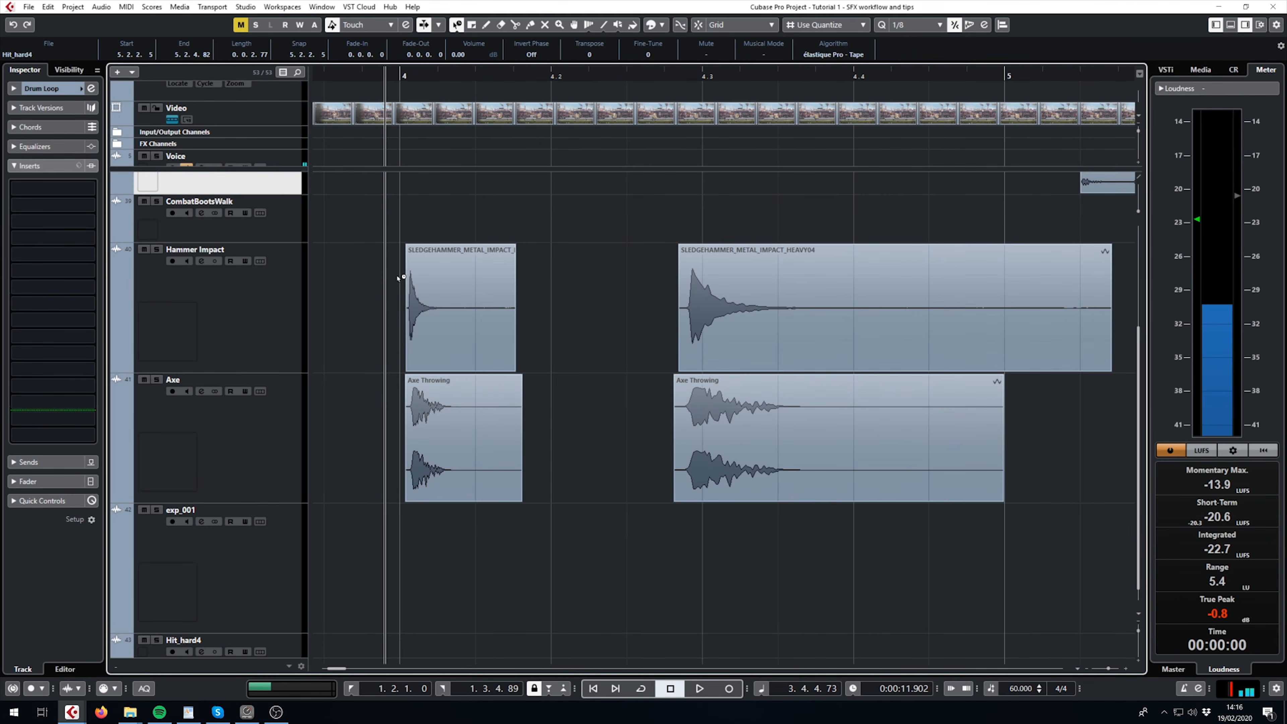
click(357, 263)
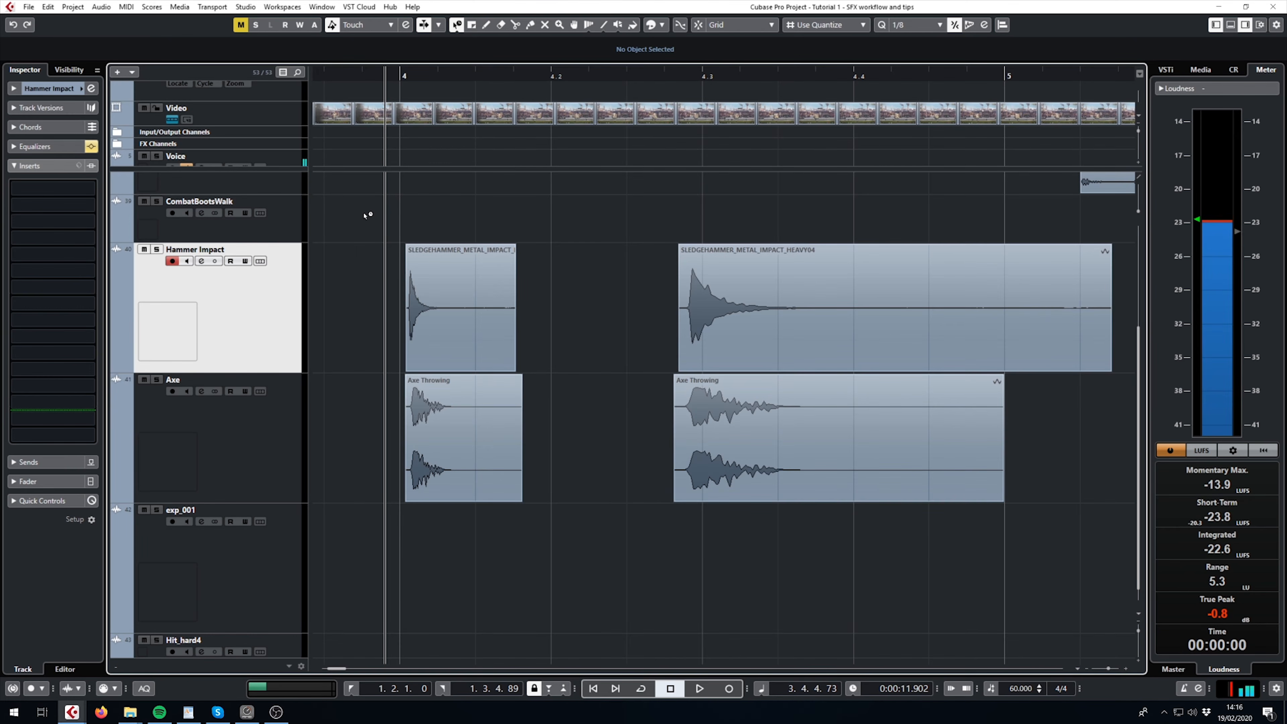
- Play the short sledgehammer and axe clips together from about 3.4.4.82, and listen to the Hammer Impact track soloed
click(388, 76)
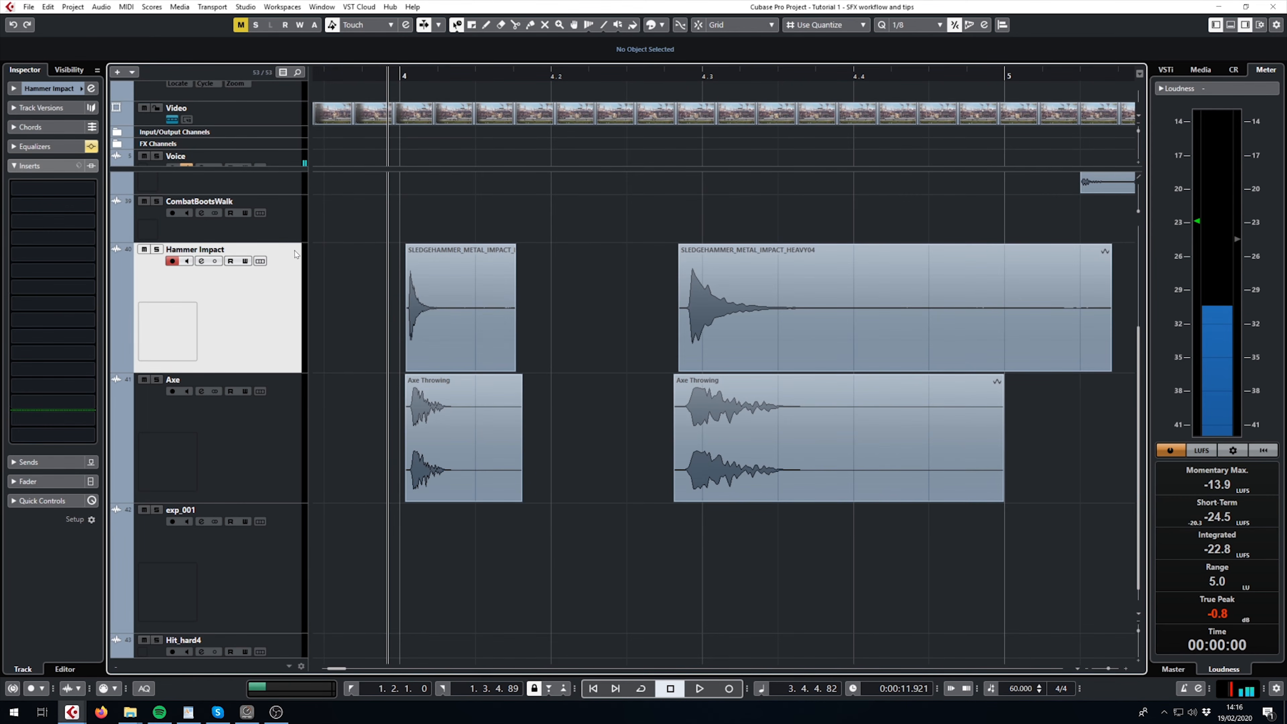
key(space)
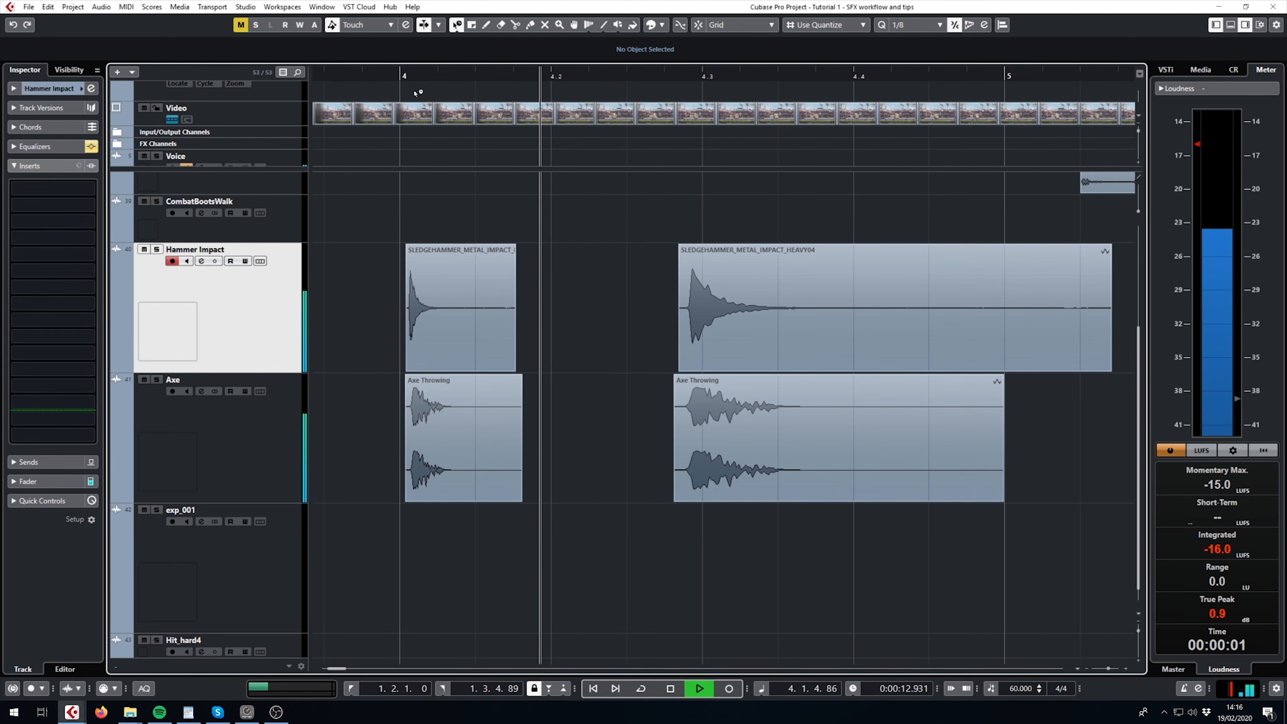
key(space)
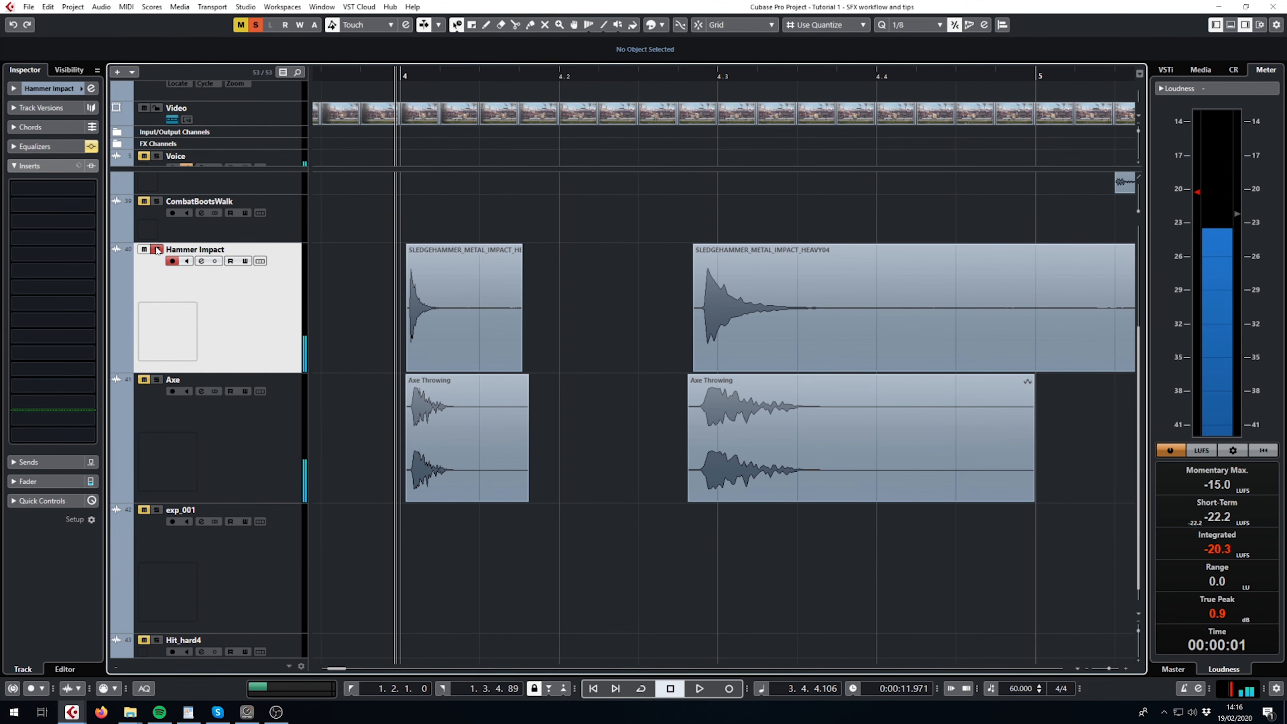
key(space)
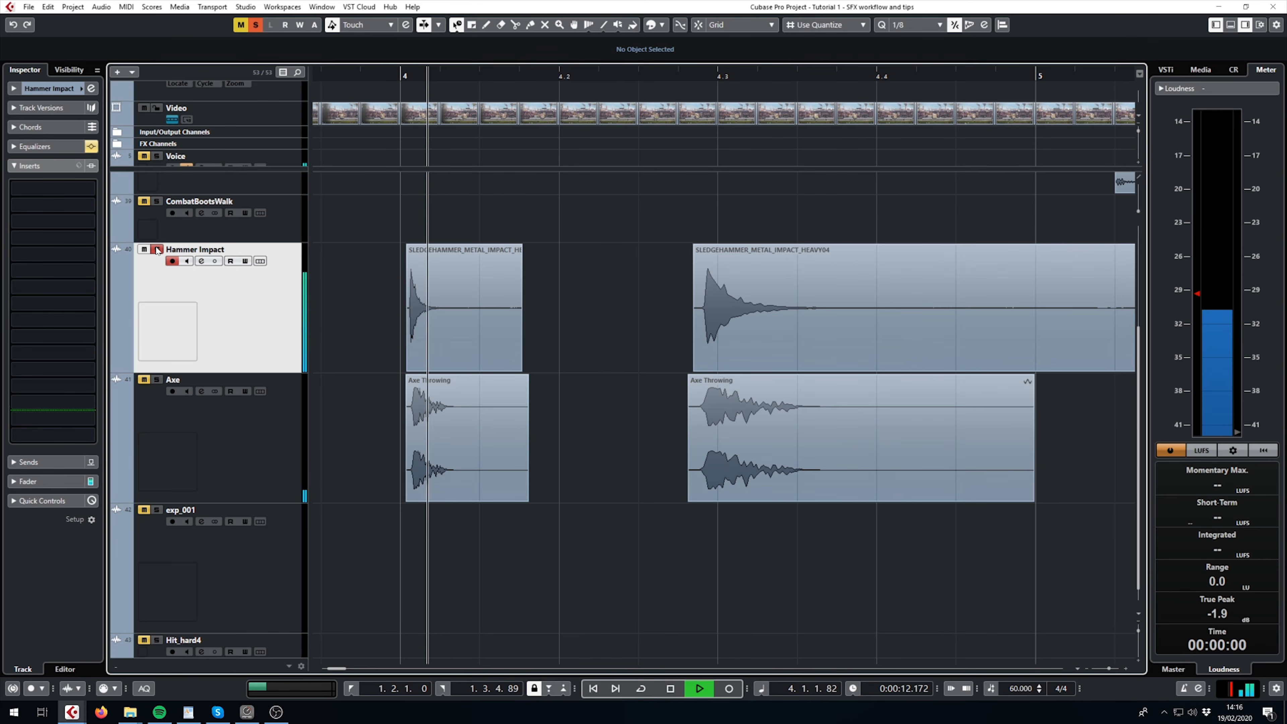
- Solo the Axe track, play its short clip from just before bar 4, and clear the solo
click(158, 383)
click(399, 76)
key(space)
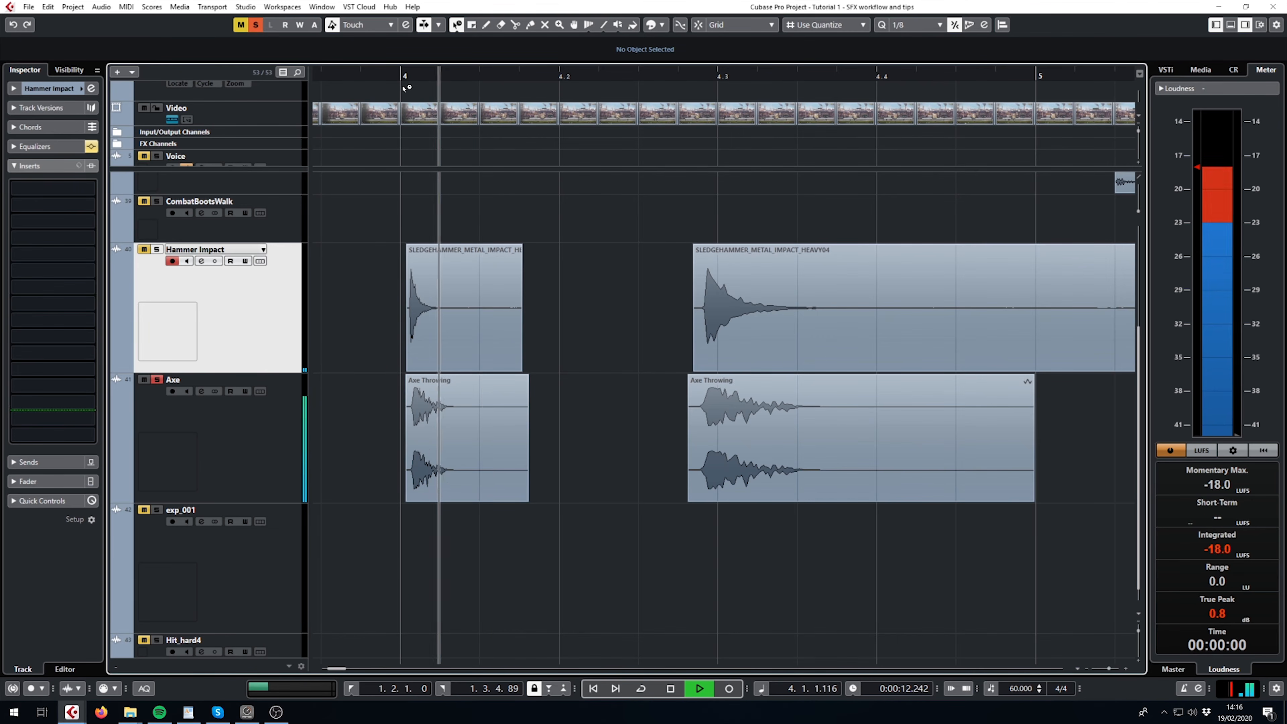
key(space)
click(158, 380)
- Solo the Hammer Impact track, play its stretched sledgehammer clip from about 4.2.3.78, and clear the solo
scroll(518, 247, right, 1)
key(g)
key(g)
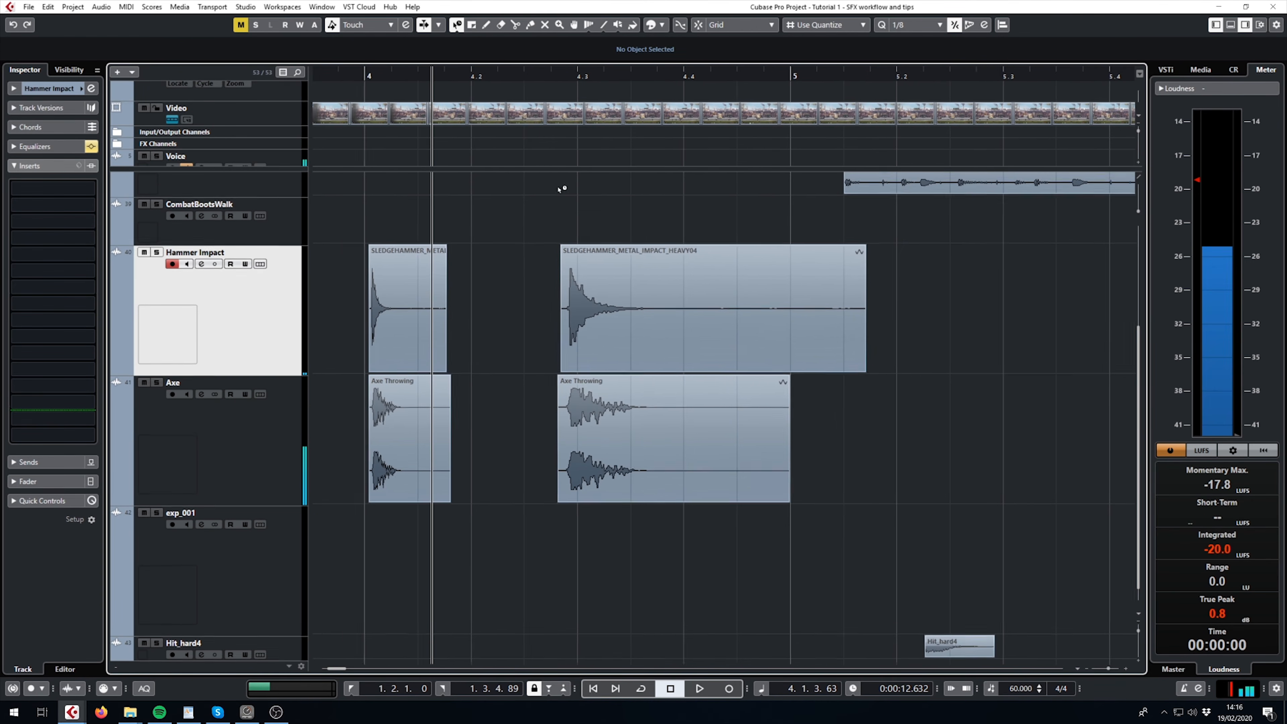
key(space)
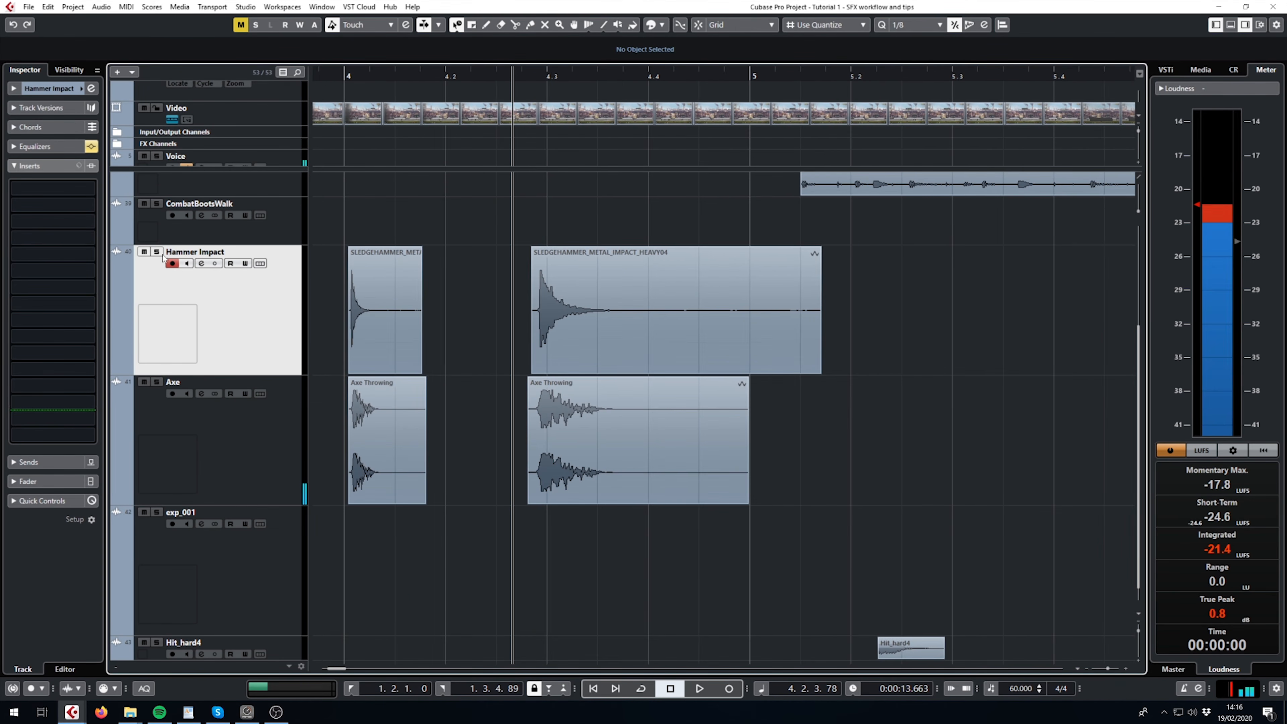
click(156, 252)
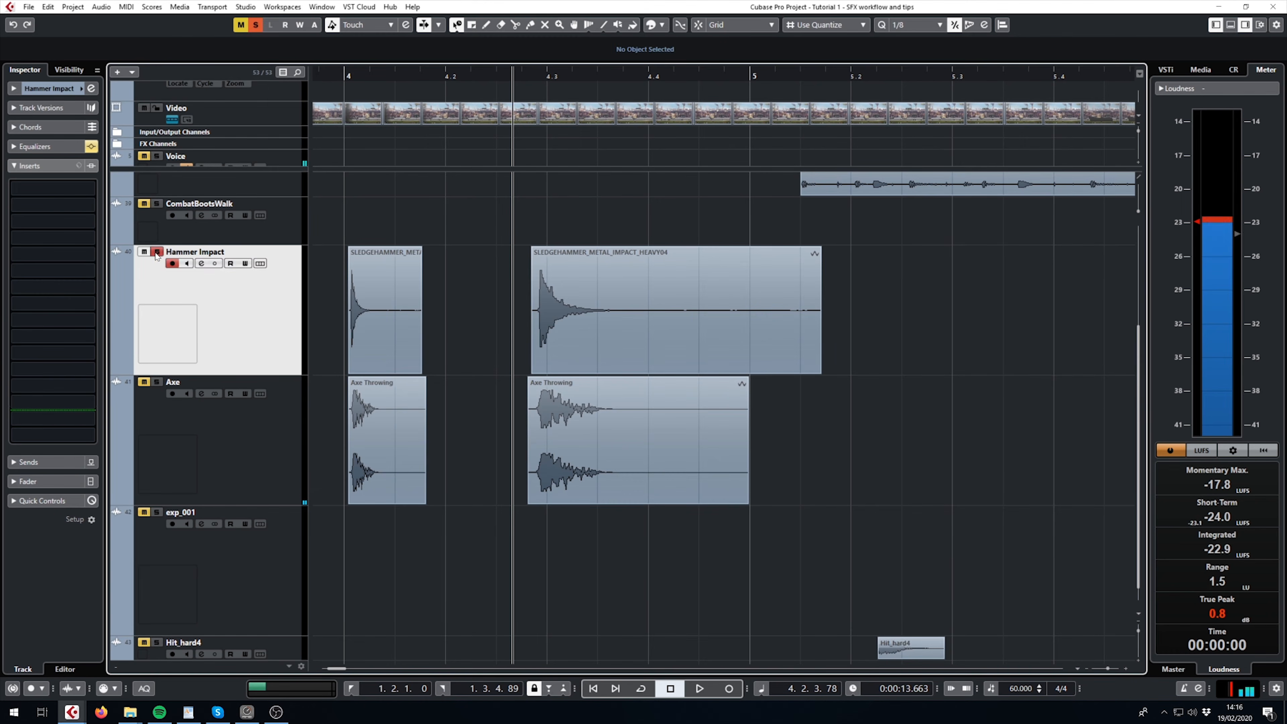
key(space)
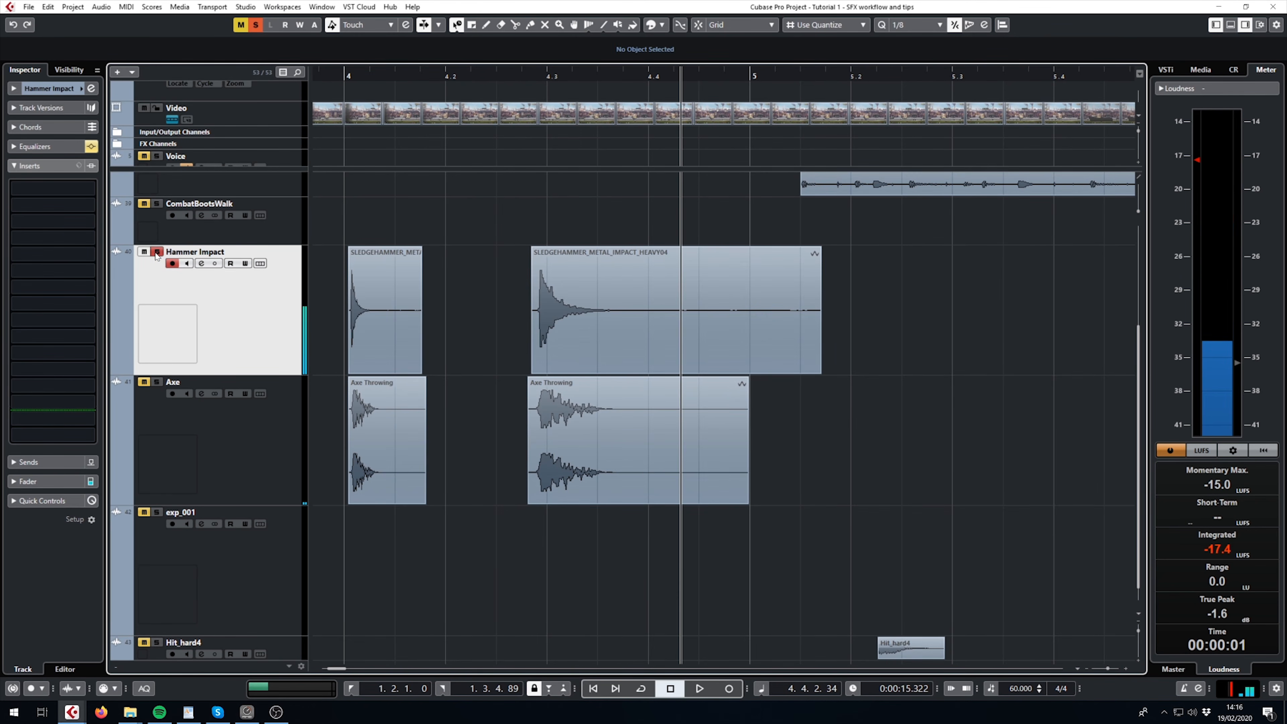
click(157, 252)
- Enable the Hammer Impact equalizer, setting band 3 to 11.2 dB at 4078 Hz and band 2 to -6.9 dB at 597.3 Hz
click(533, 78)
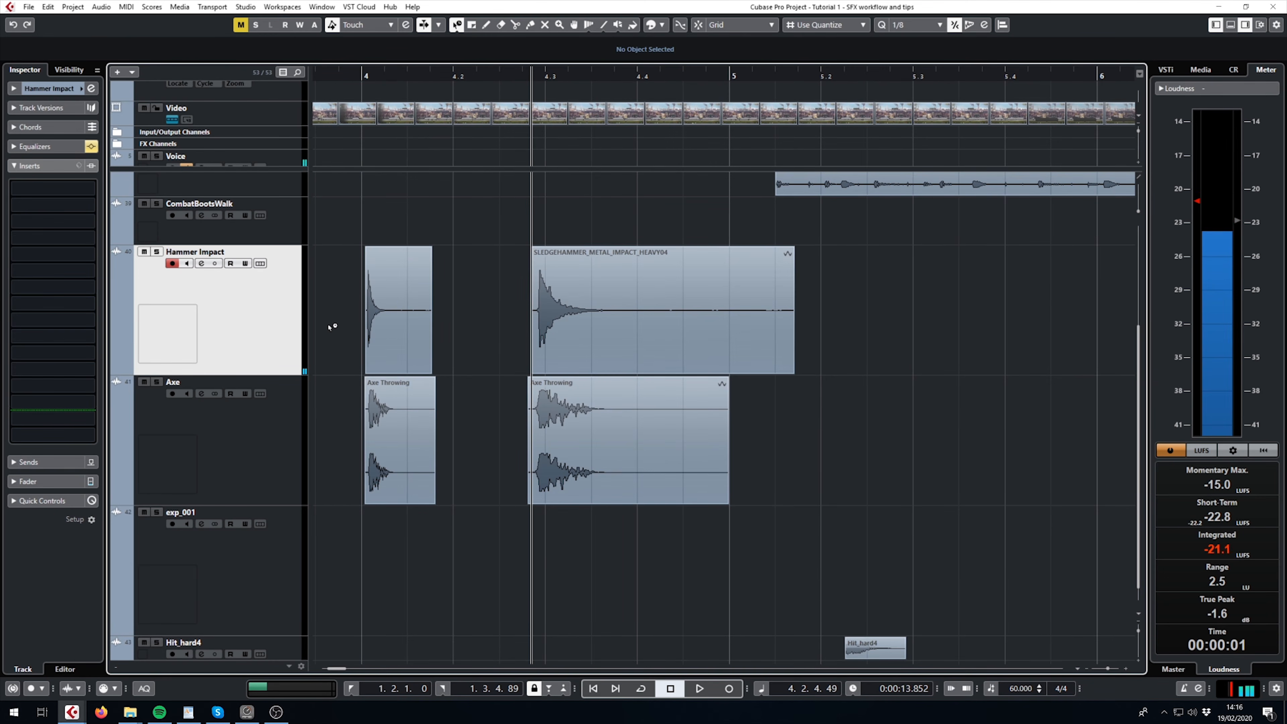
click(201, 263)
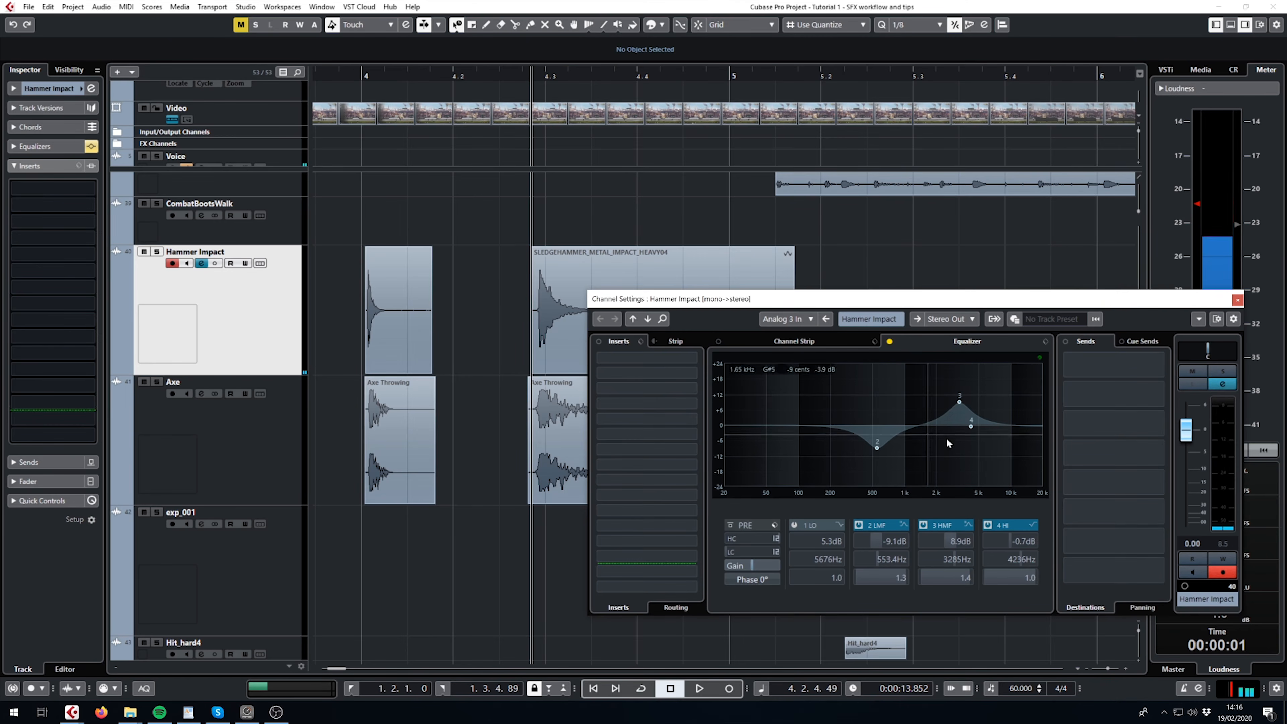
click(890, 341)
drag(959, 402, 969, 394)
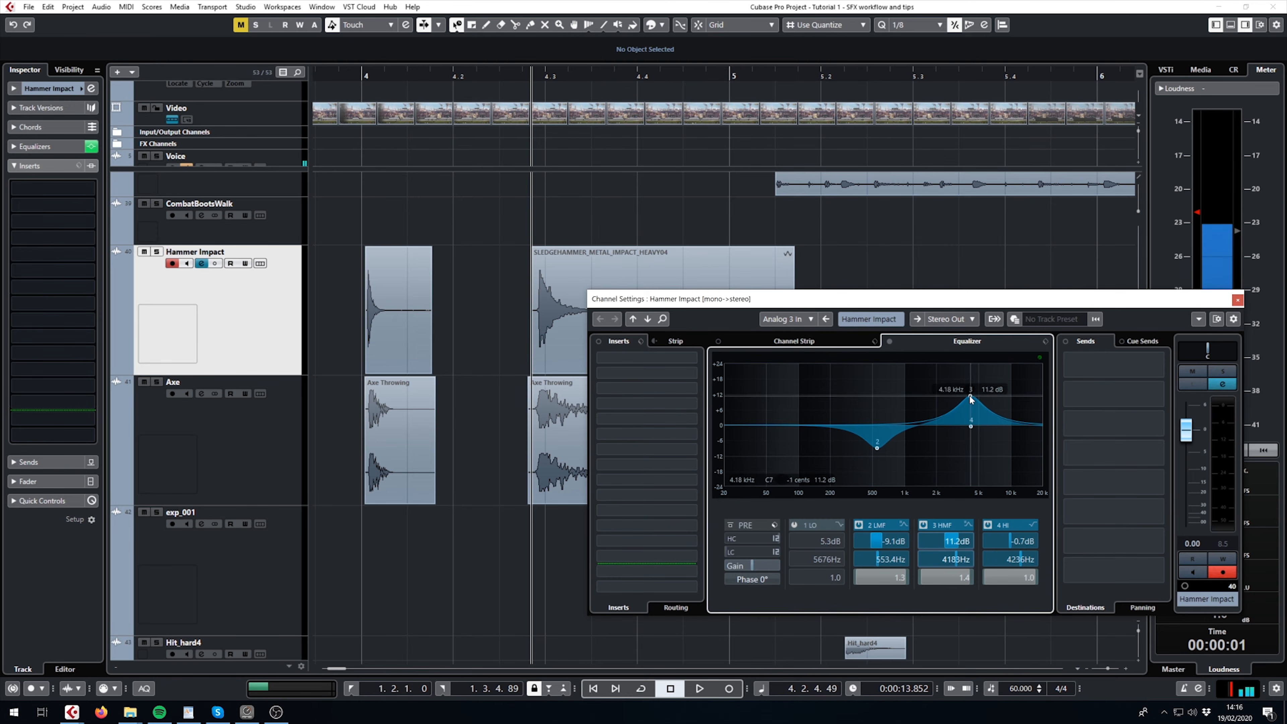
drag(877, 447, 881, 441)
- Play the equalized sledgehammer clip soloed, clear the solo, then bypass the Hammer Impact equalizer and close its channel settings
key(s)
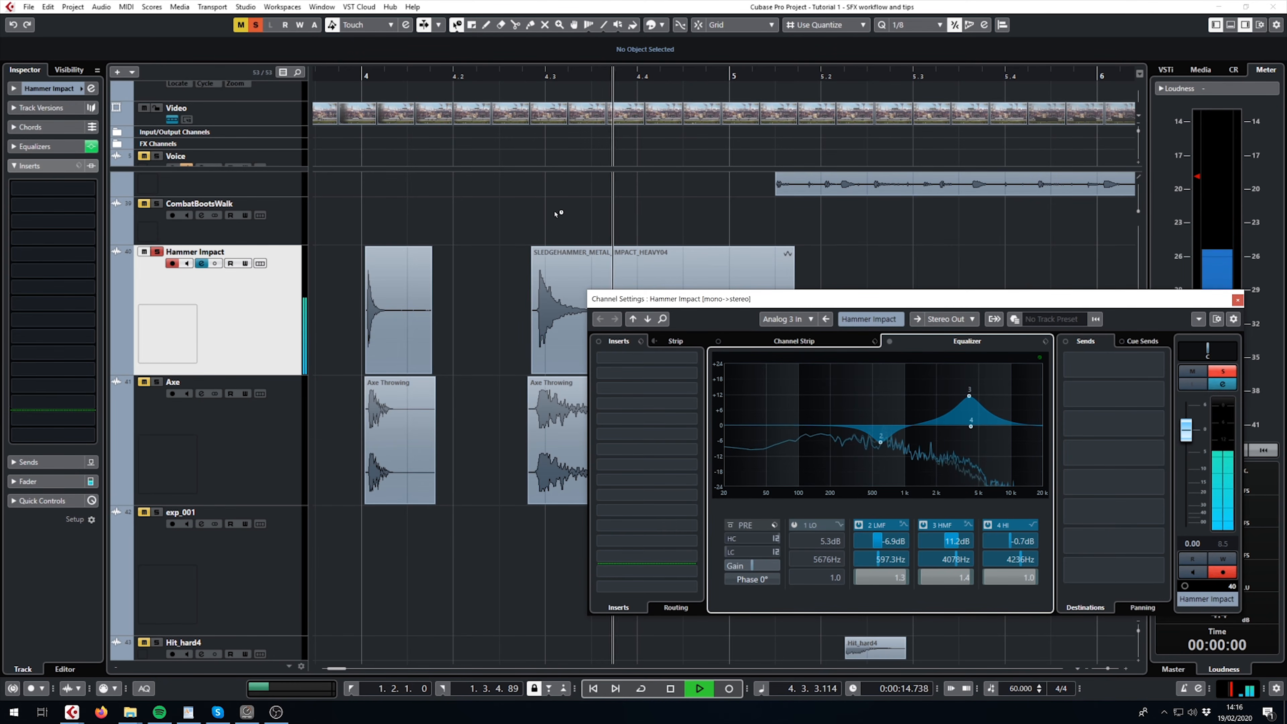
key(space)
key(s)
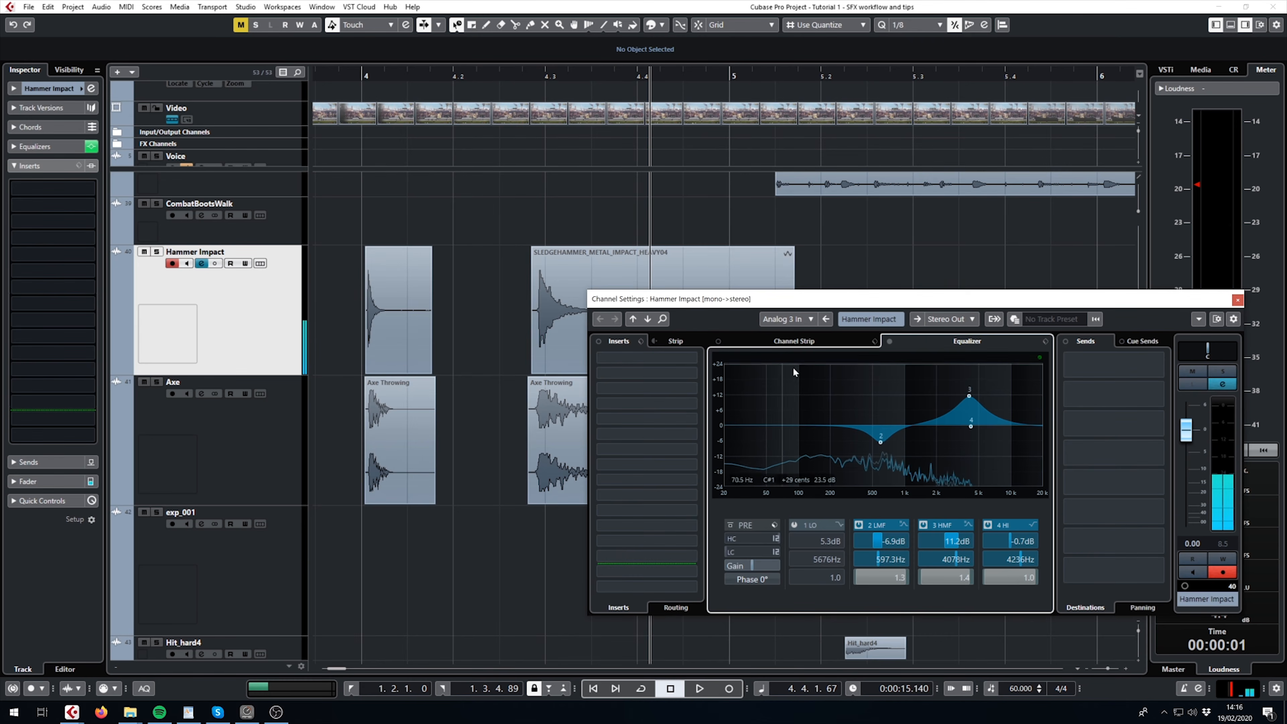
click(890, 341)
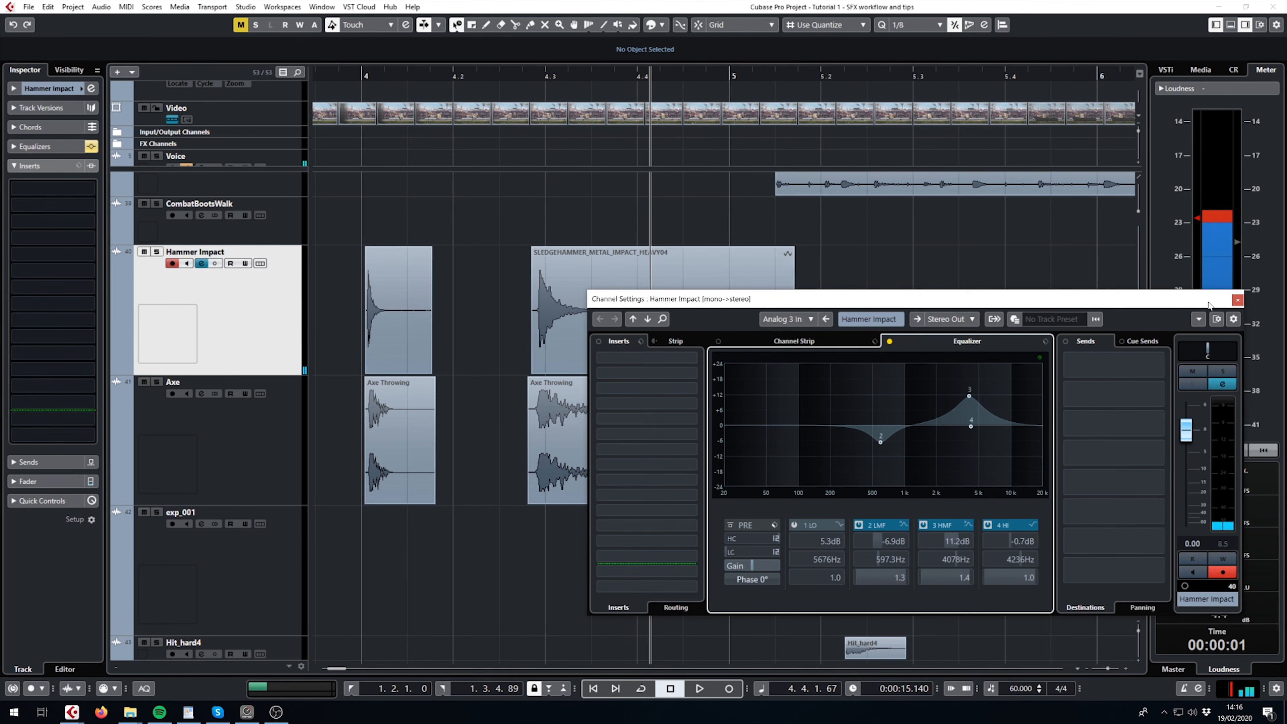
click(1238, 301)
- Solo the Axe track, play its stretched clip from about 4.2.4.58, and clear the solo
click(287, 416)
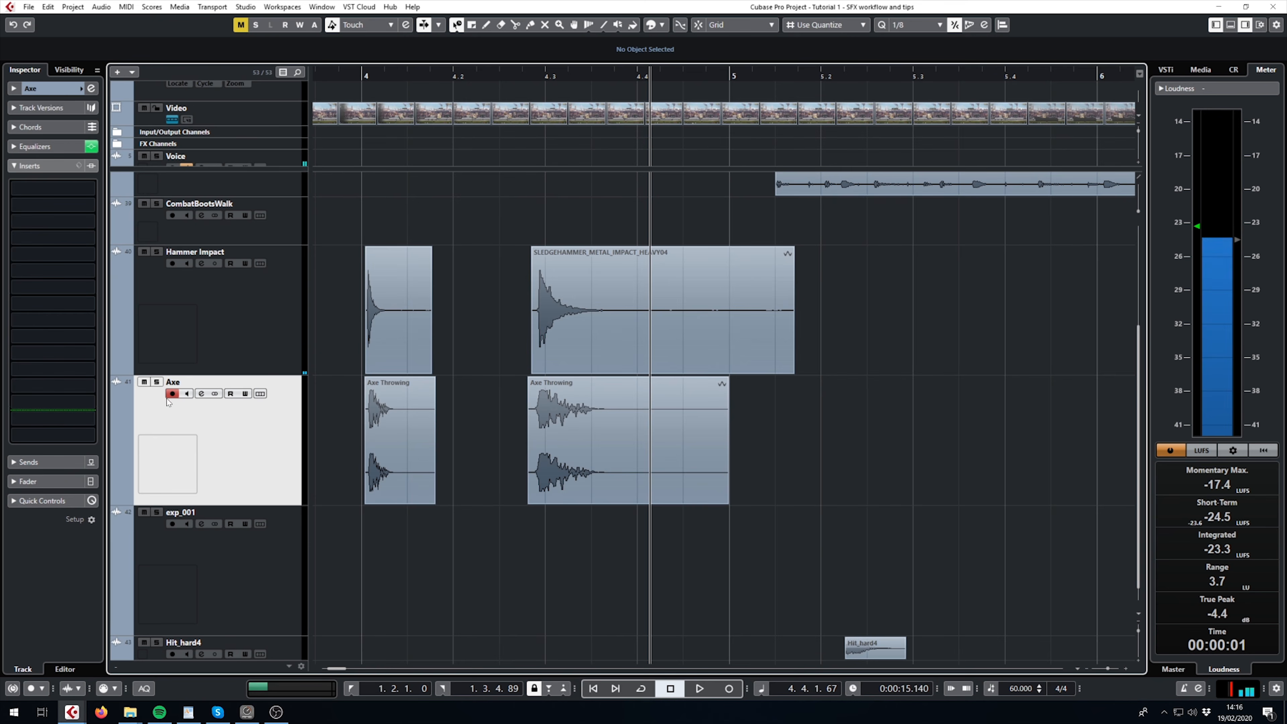
click(533, 75)
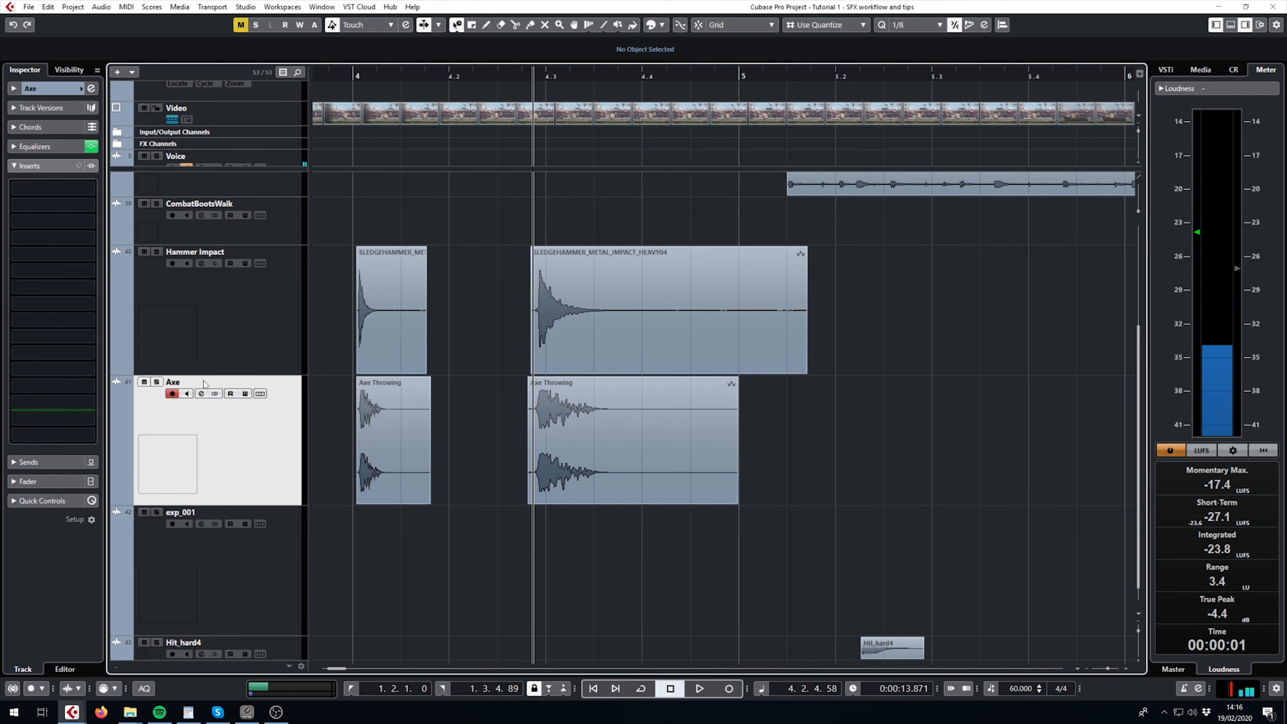
click(156, 382)
key(space)
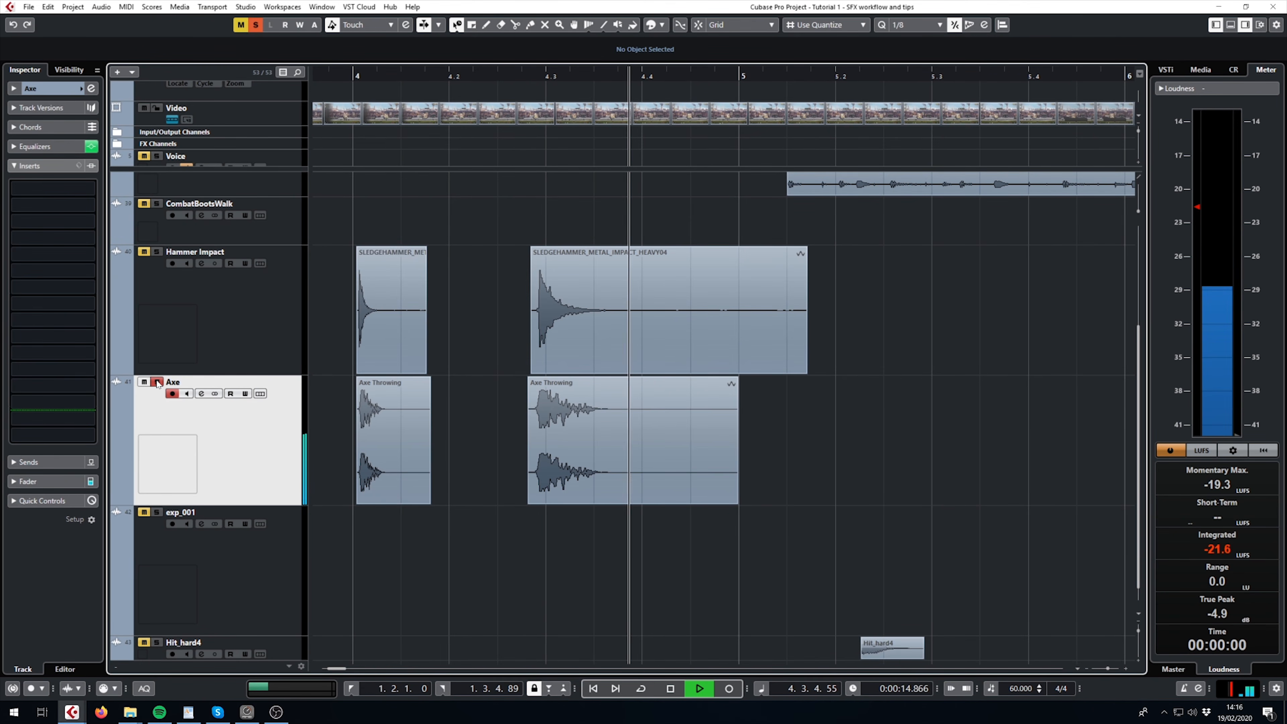
click(158, 383)
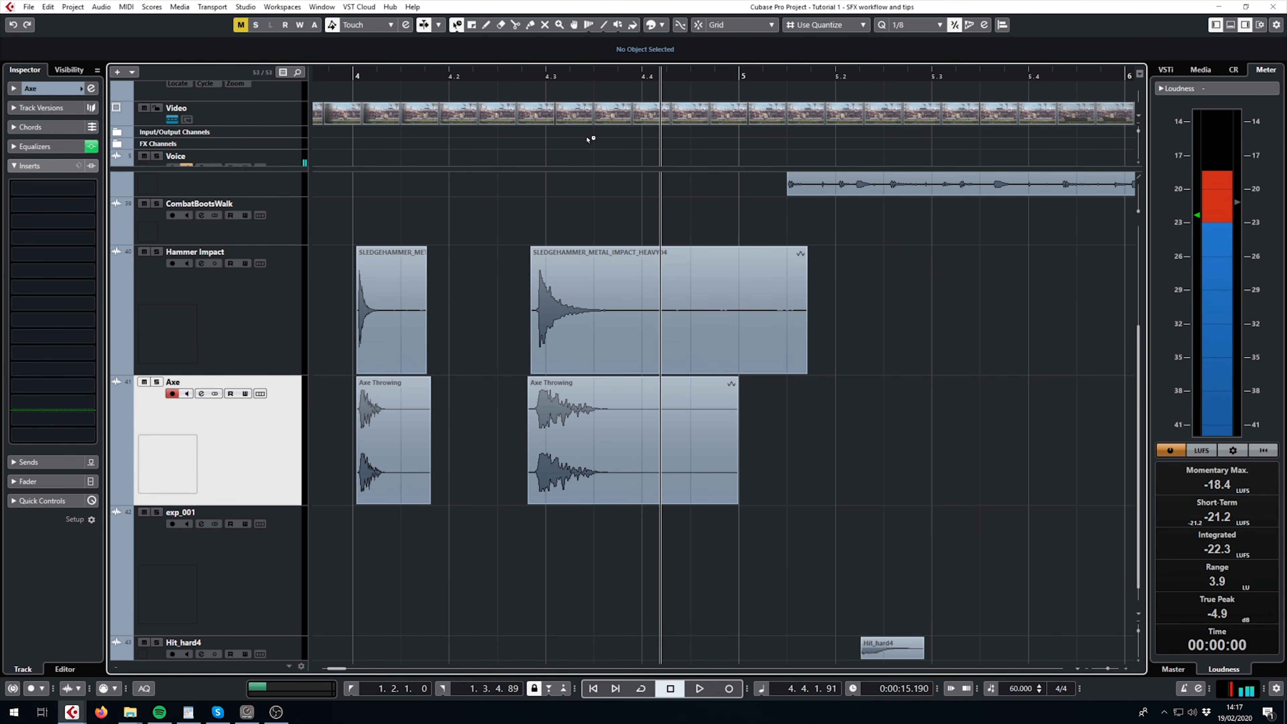
- Play the stretched sledgehammer and axe clips together from just before their start
click(521, 78)
key(space)
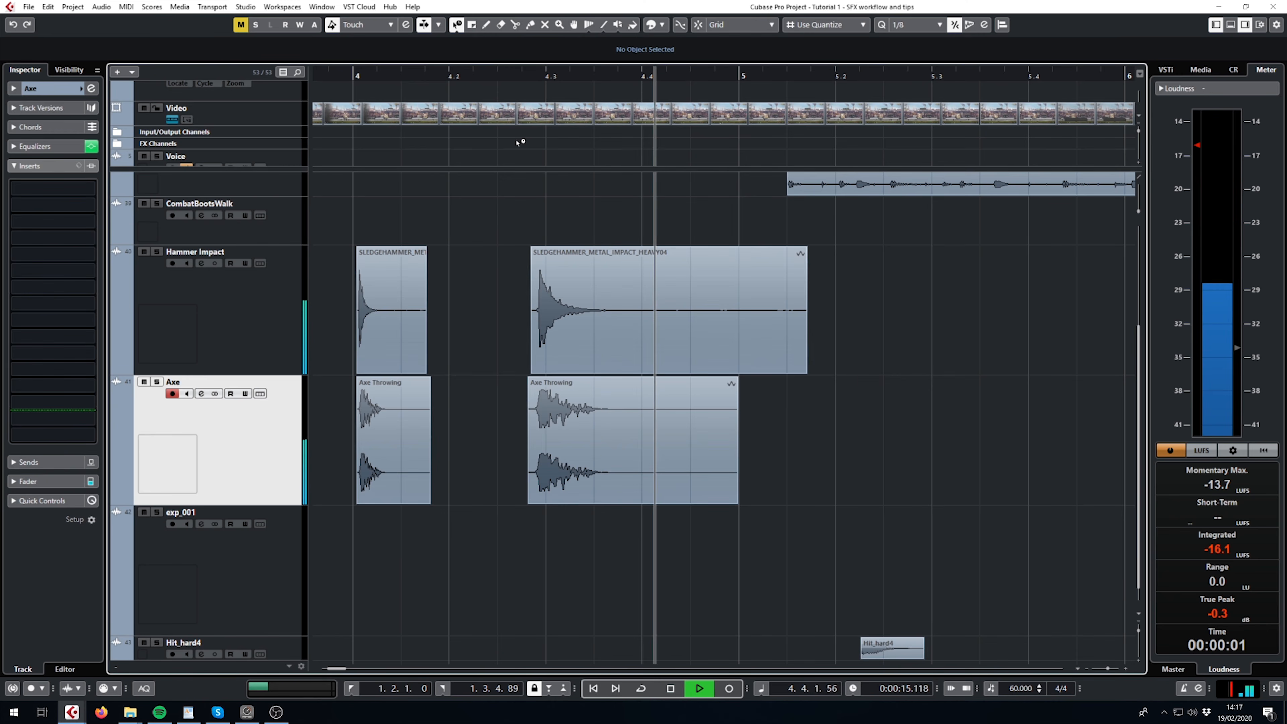
key(space)
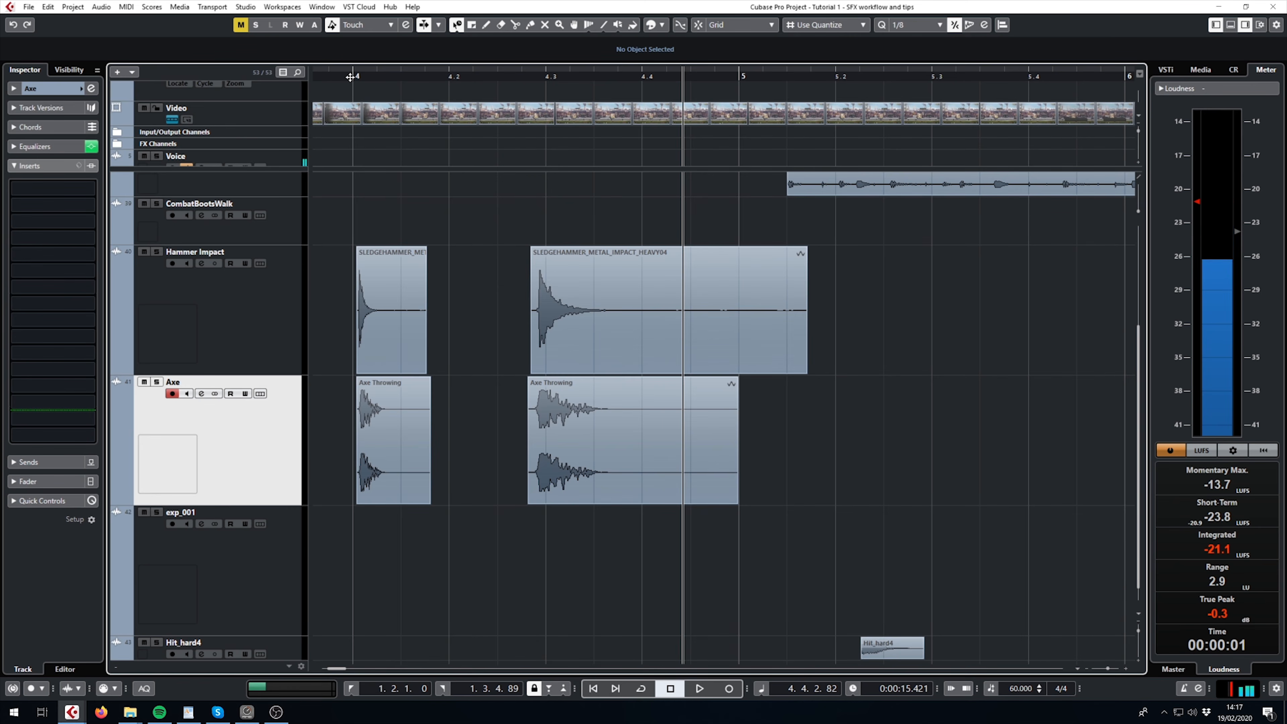
- Compare the layered short impacts at bar 4 with the stretched versions near 4.3 by playing both in turn
double_click(351, 76)
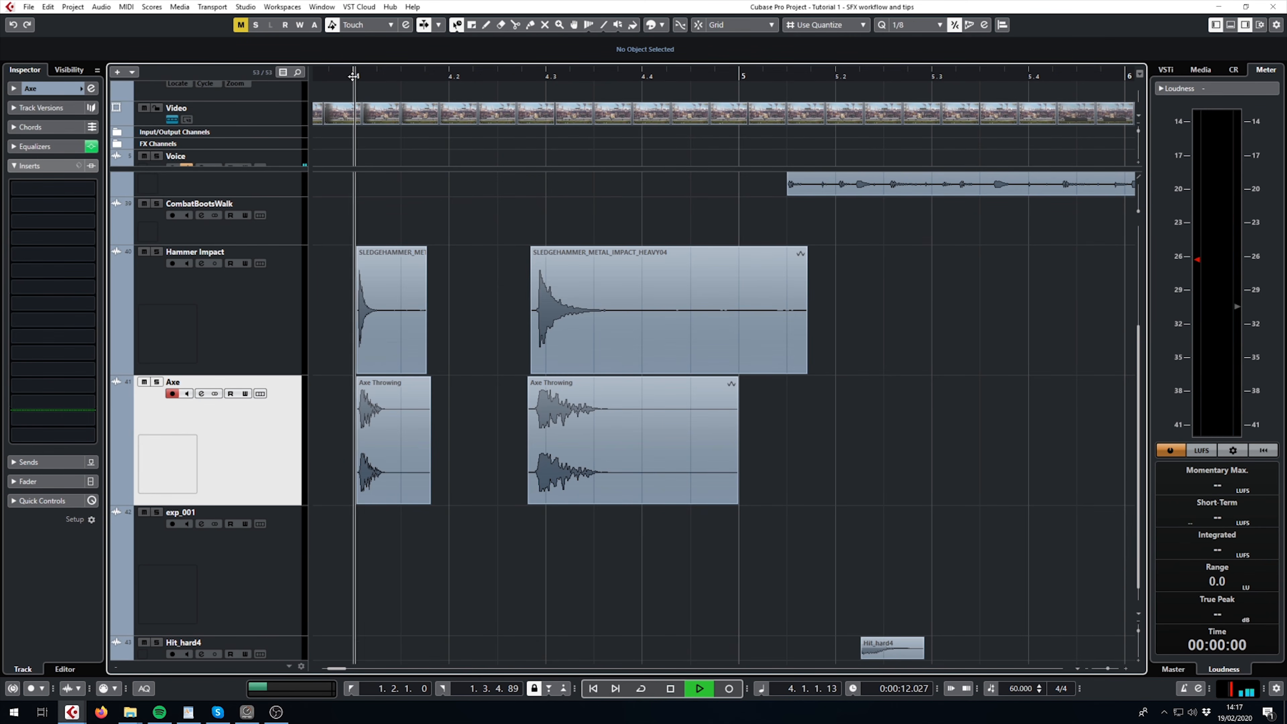
double_click(532, 77)
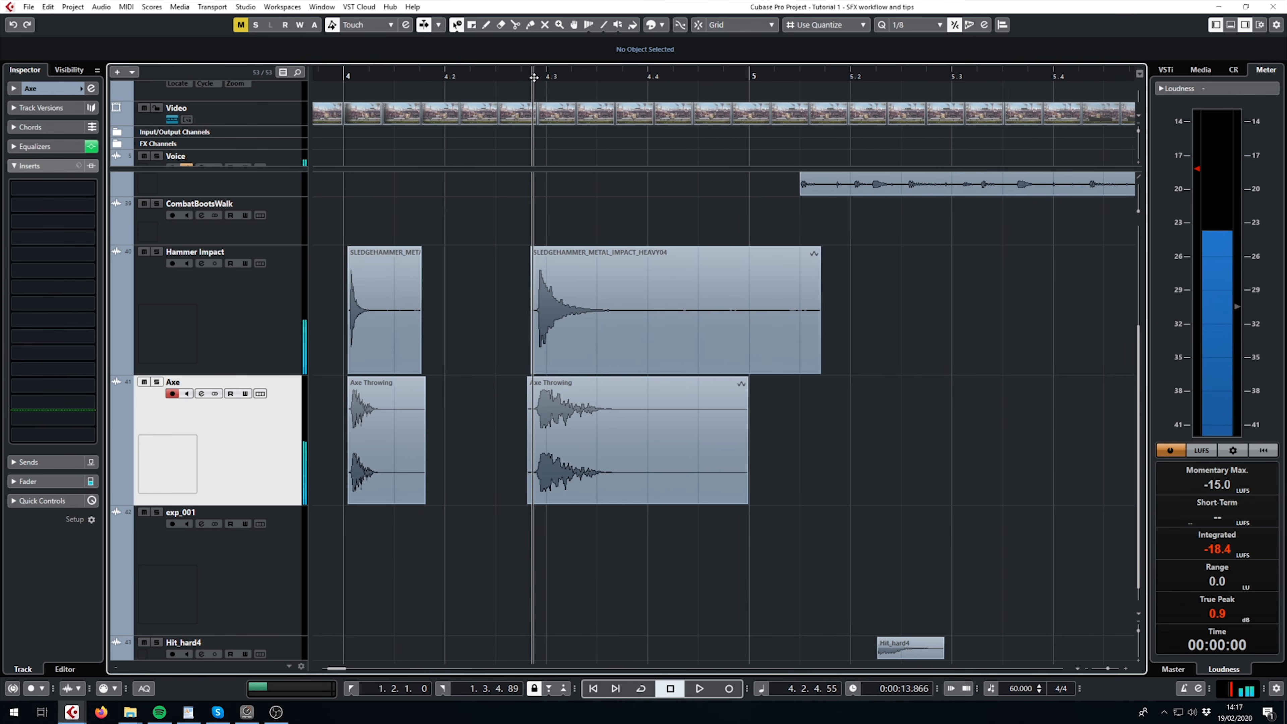
double_click(531, 77)
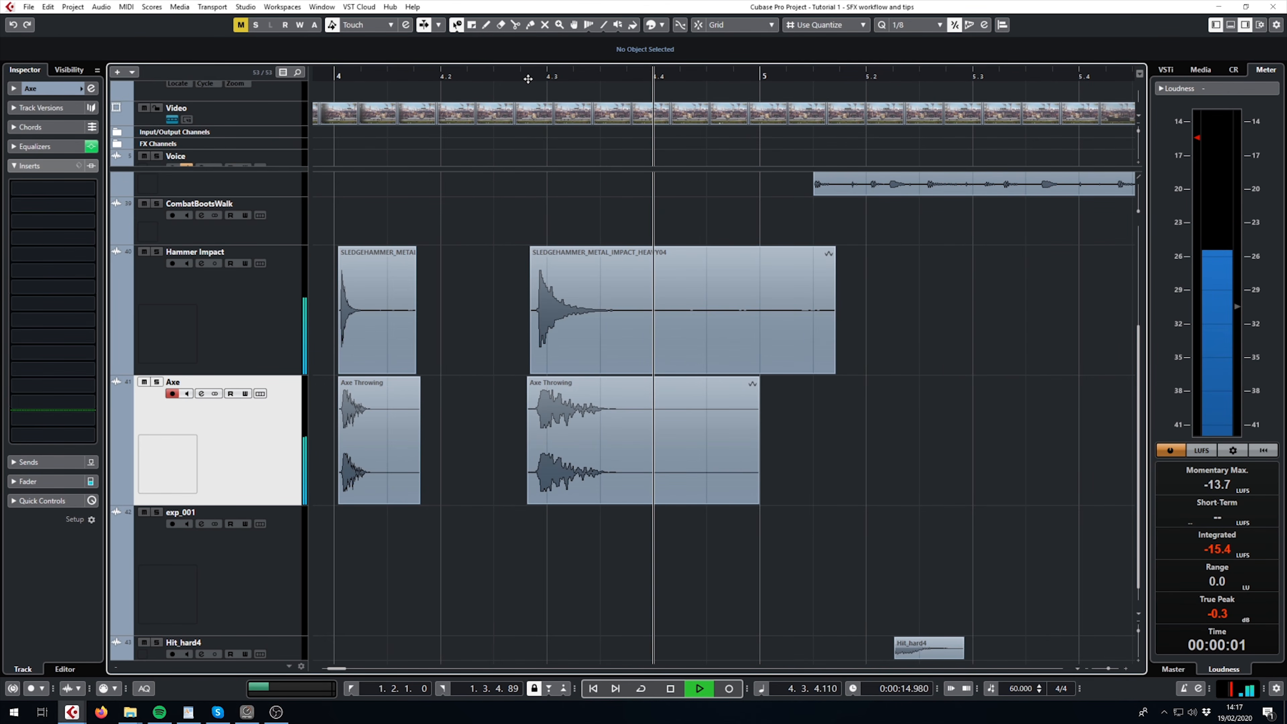
key(space)
- Locate the Hit_hard4 clip and play it from about 5.1.4.23
scroll(732, 390, down, 2)
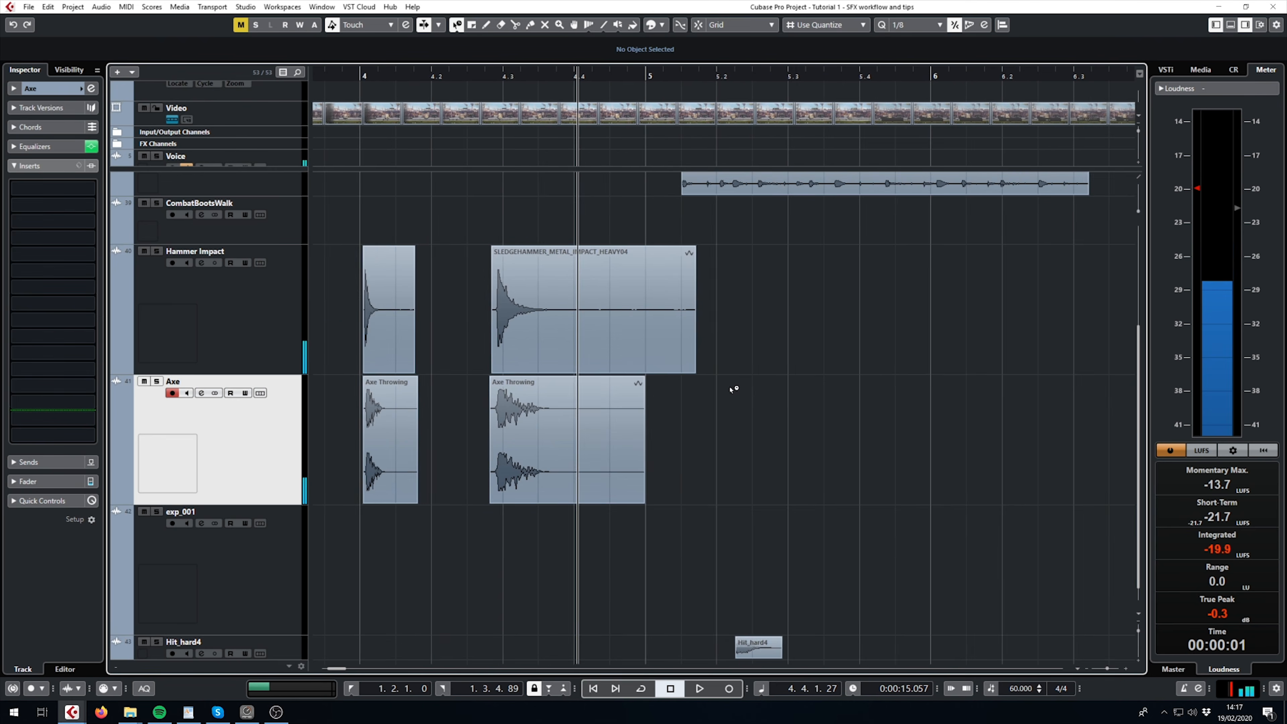
scroll(731, 390, right, 2)
scroll(715, 357, down, 1)
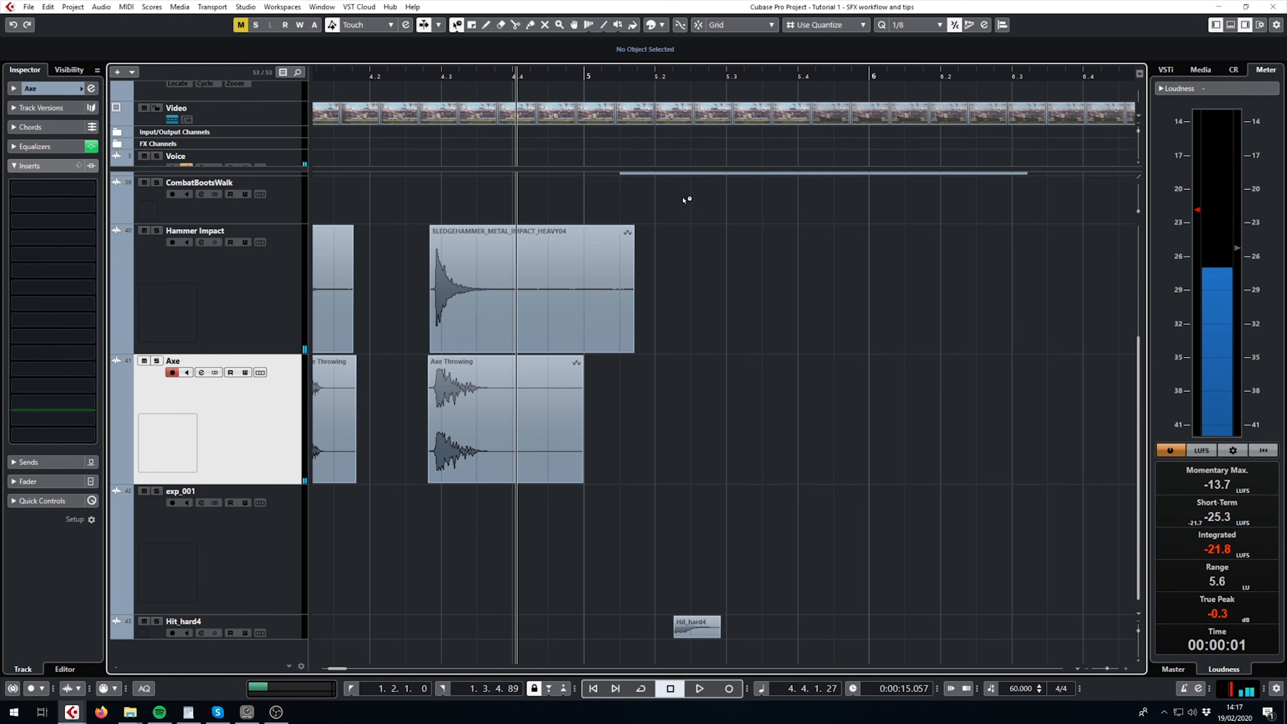
drag(649, 80, 641, 79)
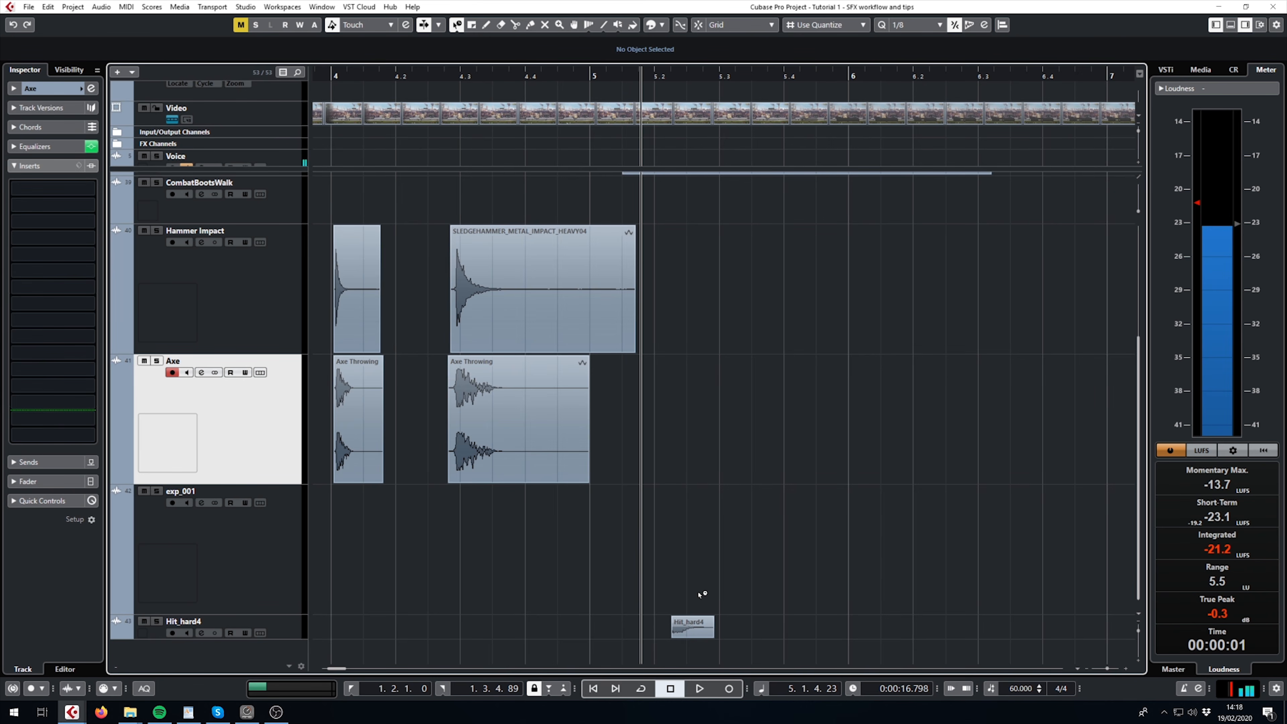
key(space)
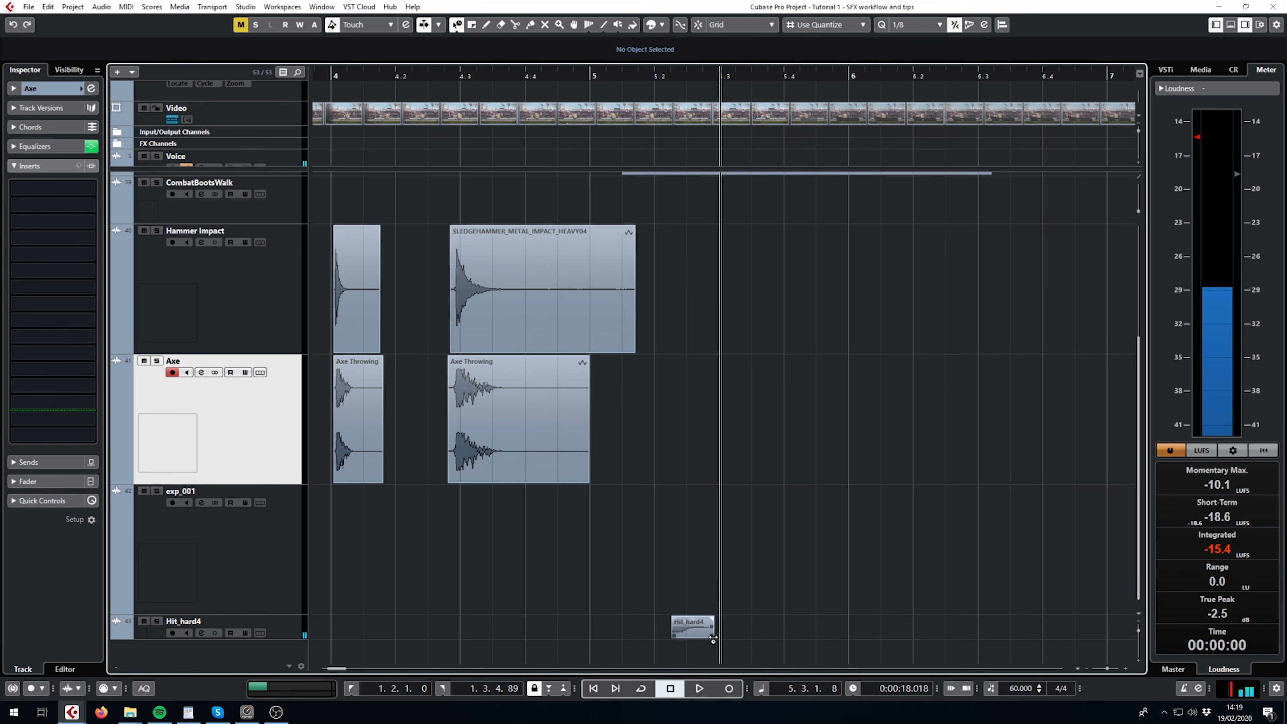
- Time-stretch the Hit_hard4 clip to a length of 0.2.1.60 and play it from about 5.1.4.57
drag(712, 638, 824, 636)
drag(646, 75, 669, 97)
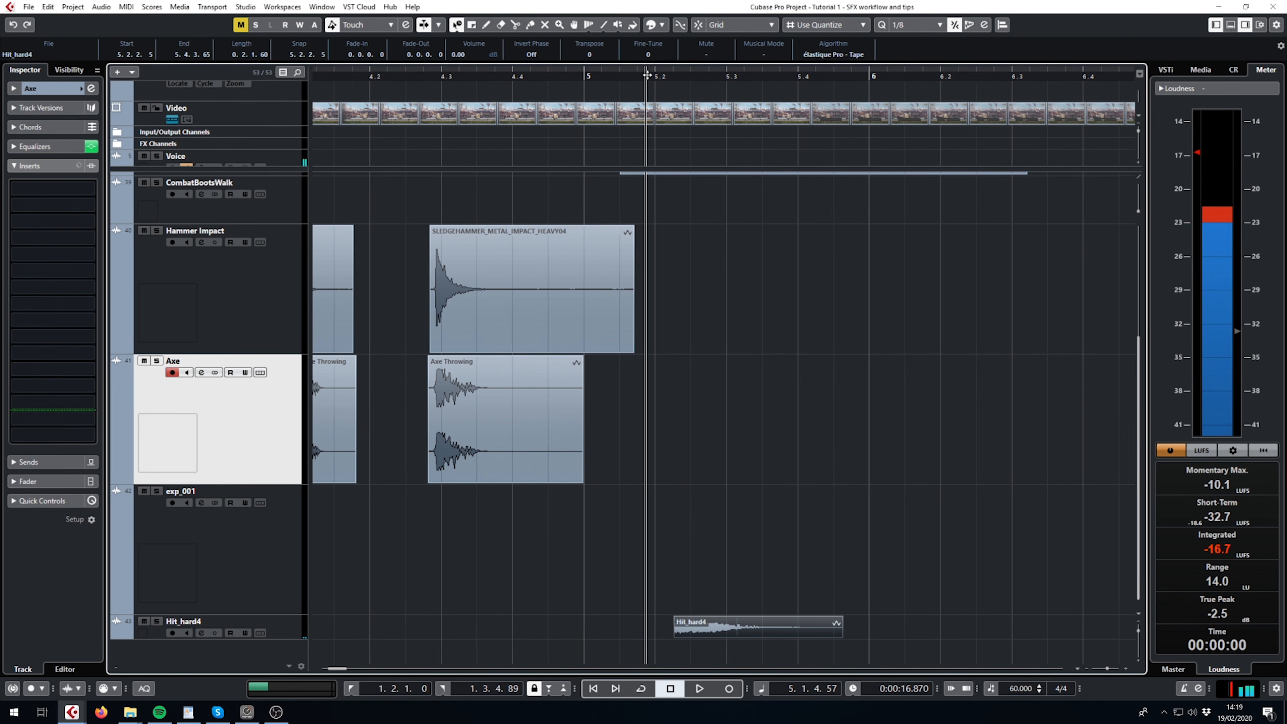
key(space)
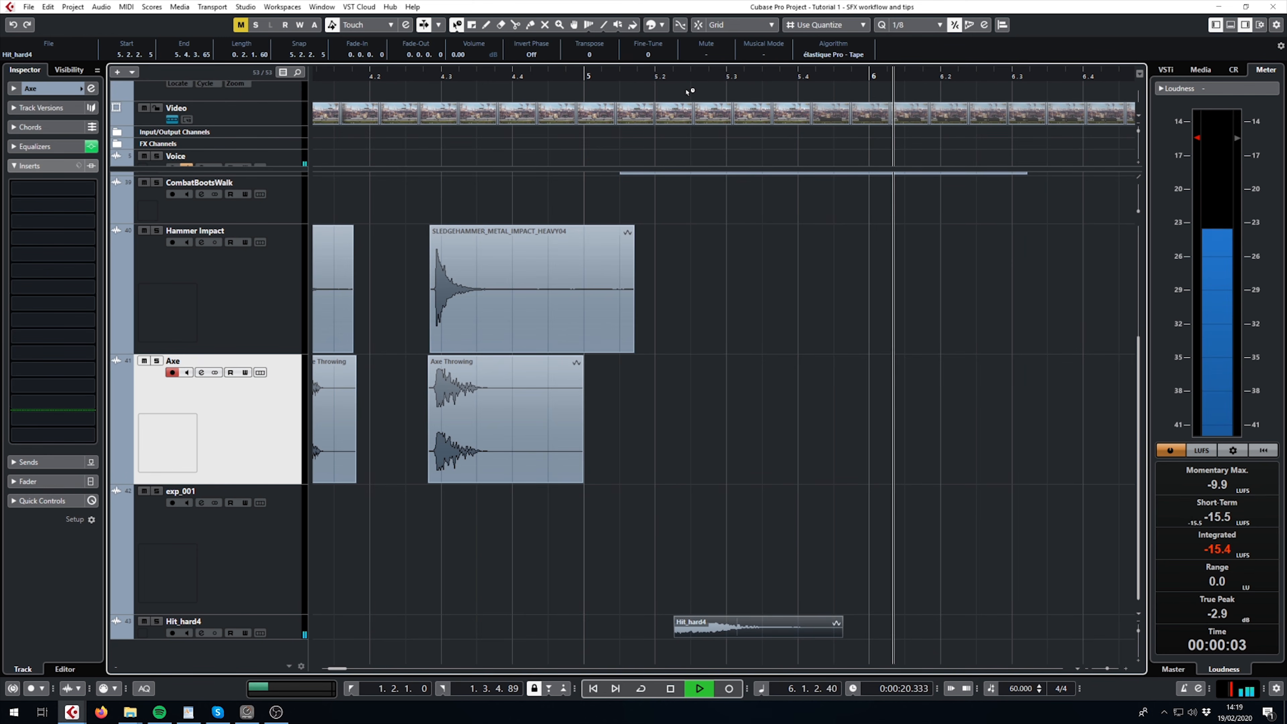
key(space)
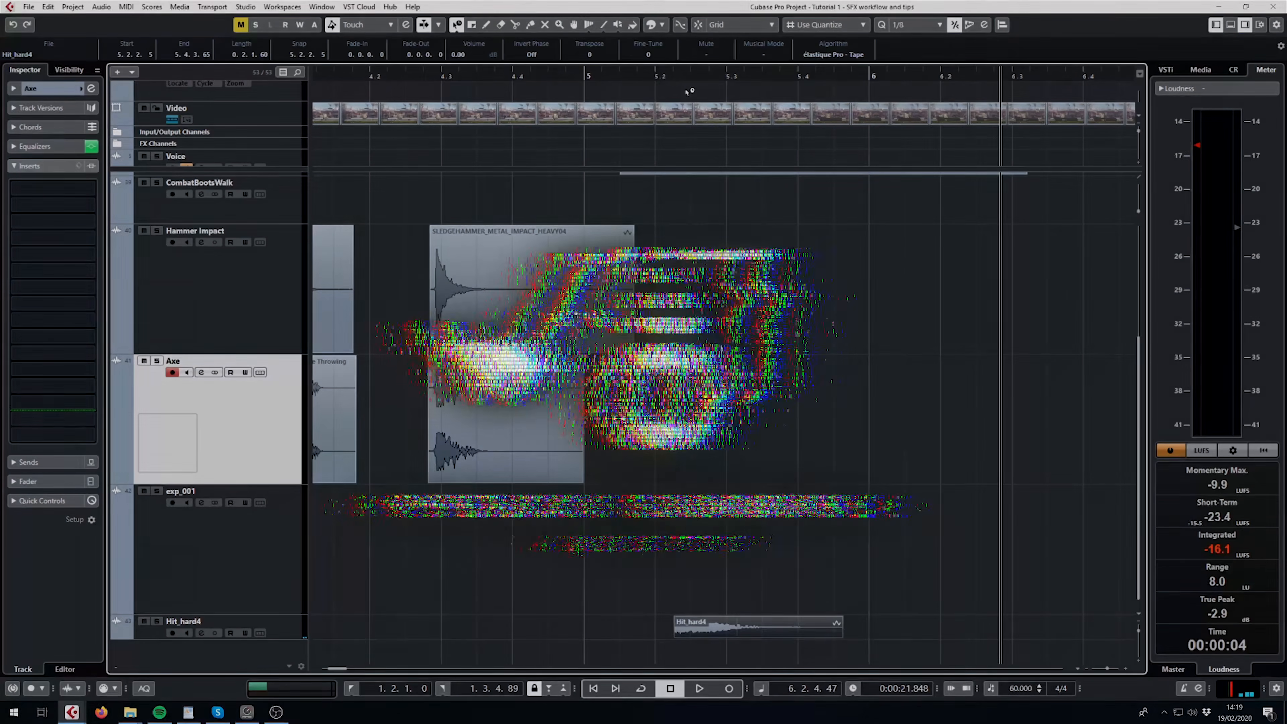